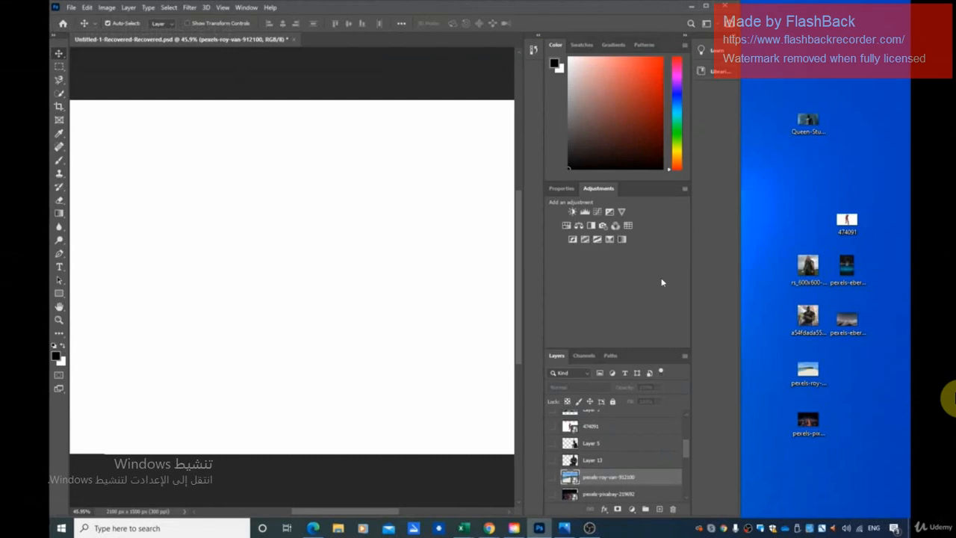
# Preview the pexels-roy-van beach and pexels-pixabay night-city layers by toggling each one's visibility on and off.
pyautogui.click(551, 477)
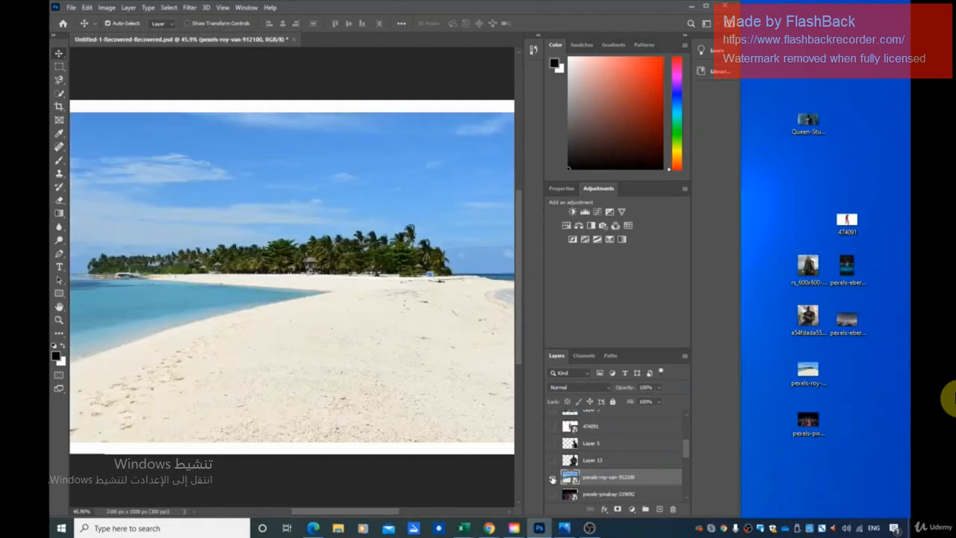
pyautogui.click(552, 494)
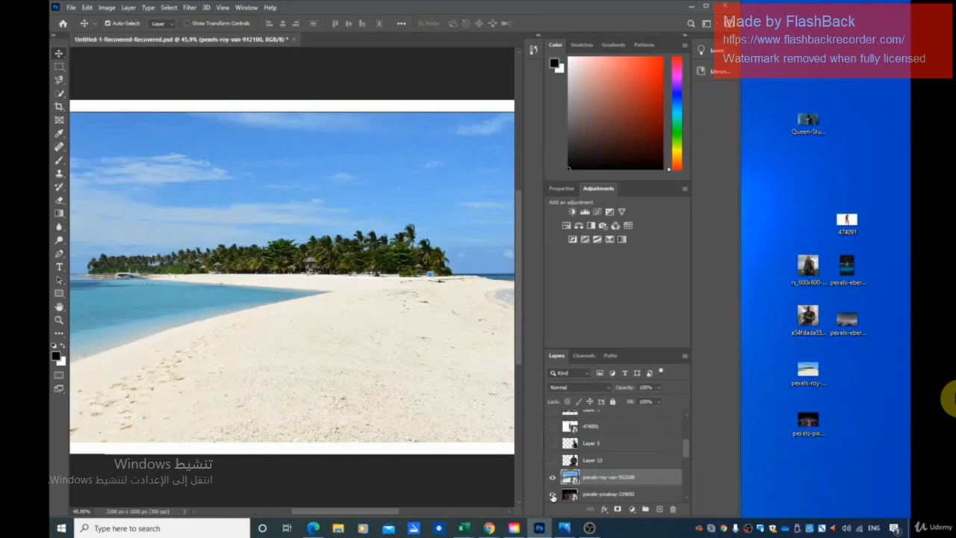
pyautogui.click(553, 478)
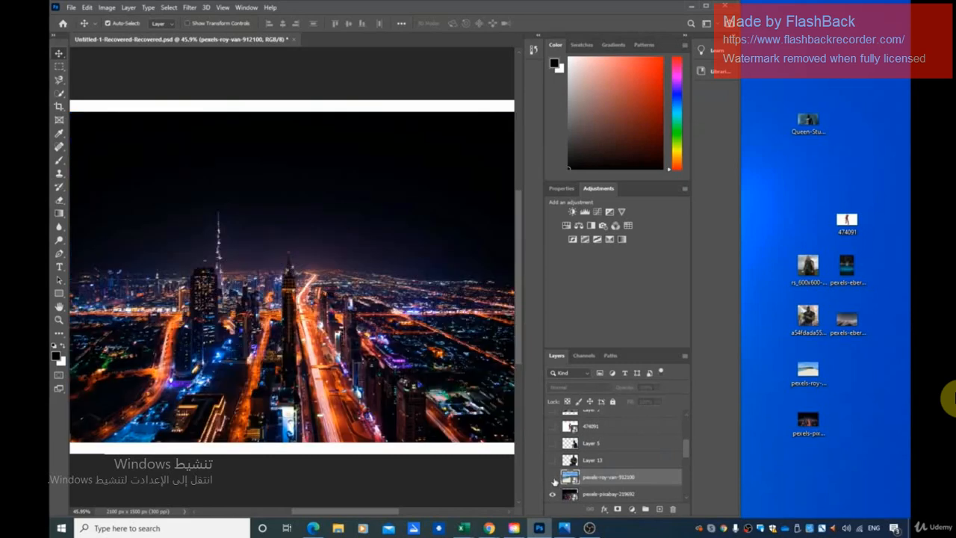
pyautogui.click(553, 477)
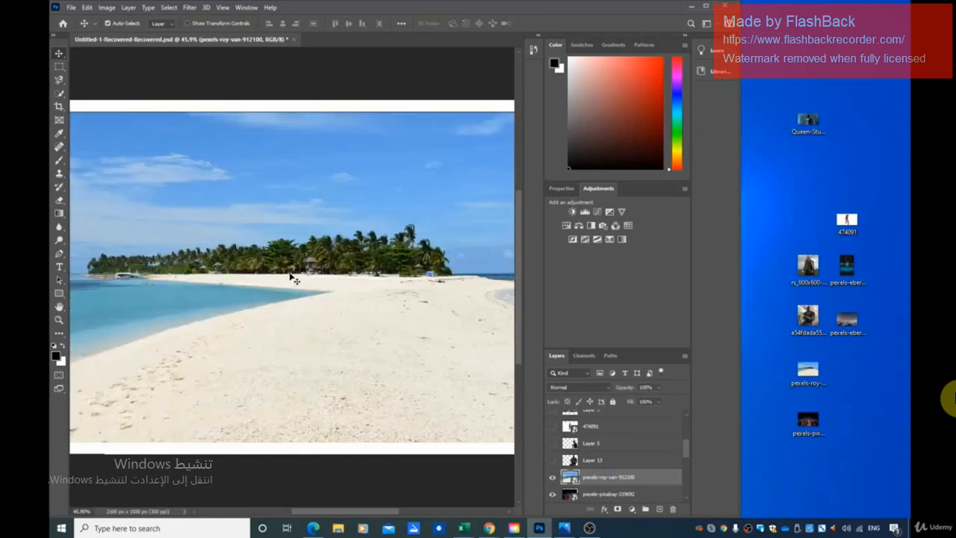
pyautogui.click(552, 478)
pyautogui.click(552, 494)
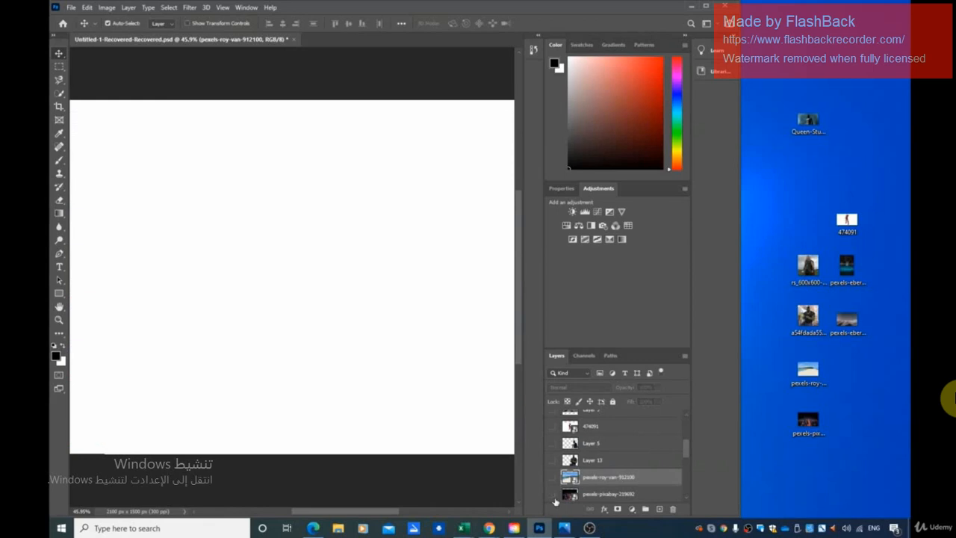
pyautogui.click(553, 495)
pyautogui.click(553, 495)
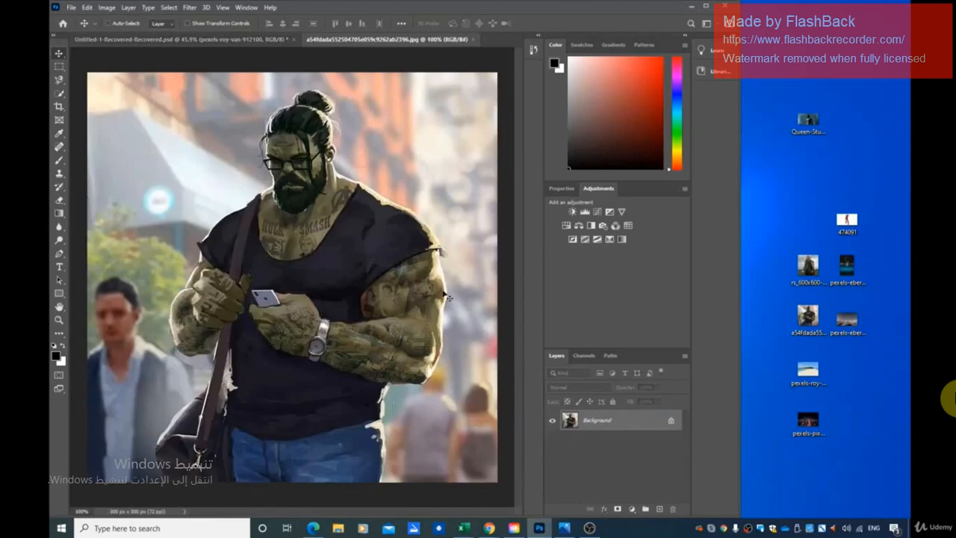
# Place the desktop picture of the green muscular man into the Untitled-1-Recovered-Recovered.psd document as a new layer and maximize the window.
pyautogui.click(166, 39)
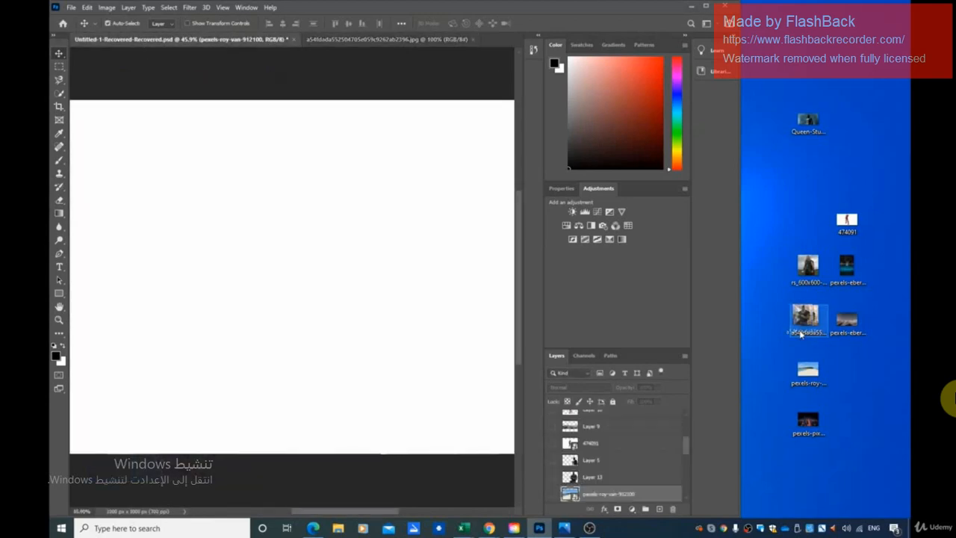
pyautogui.moveTo(800, 333); pyautogui.dragTo(302, 321)
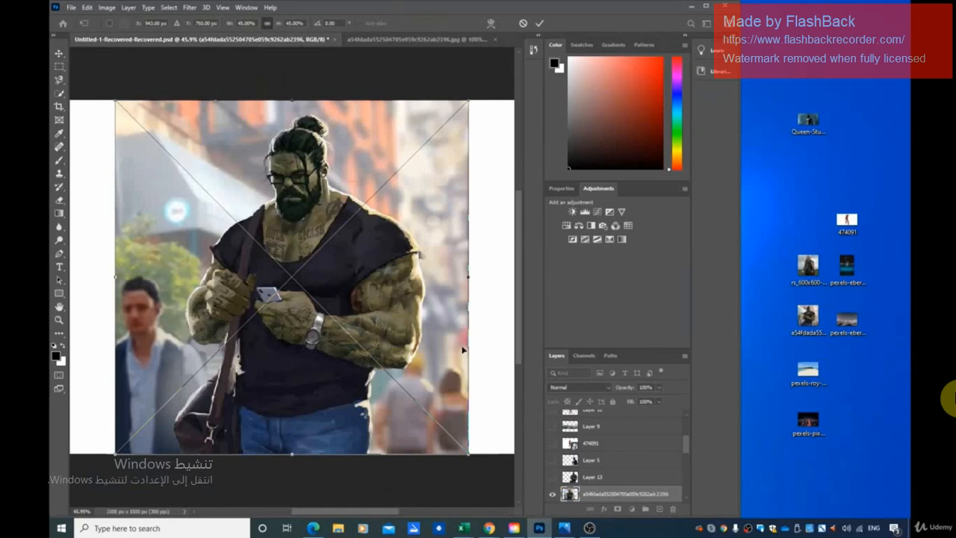
pyautogui.press('Return')
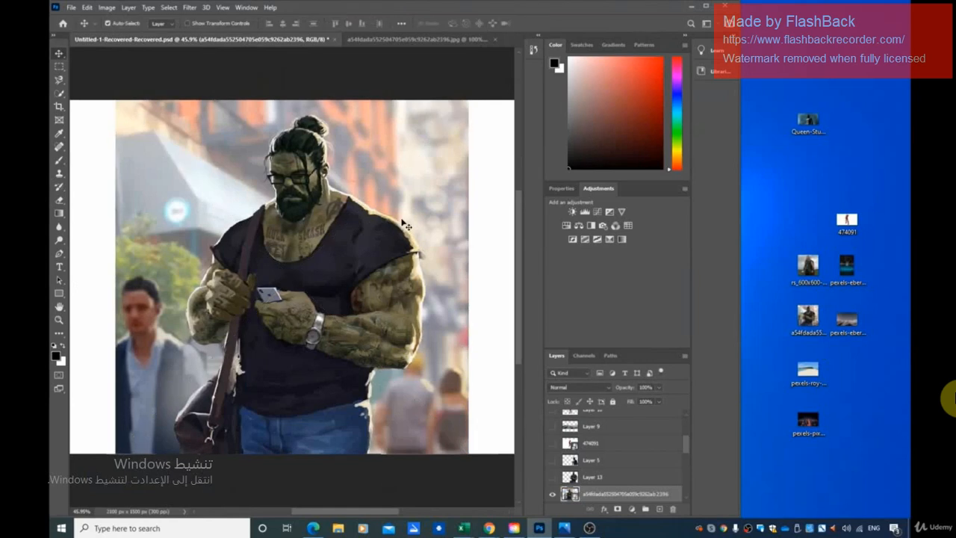
pyautogui.click(705, 6)
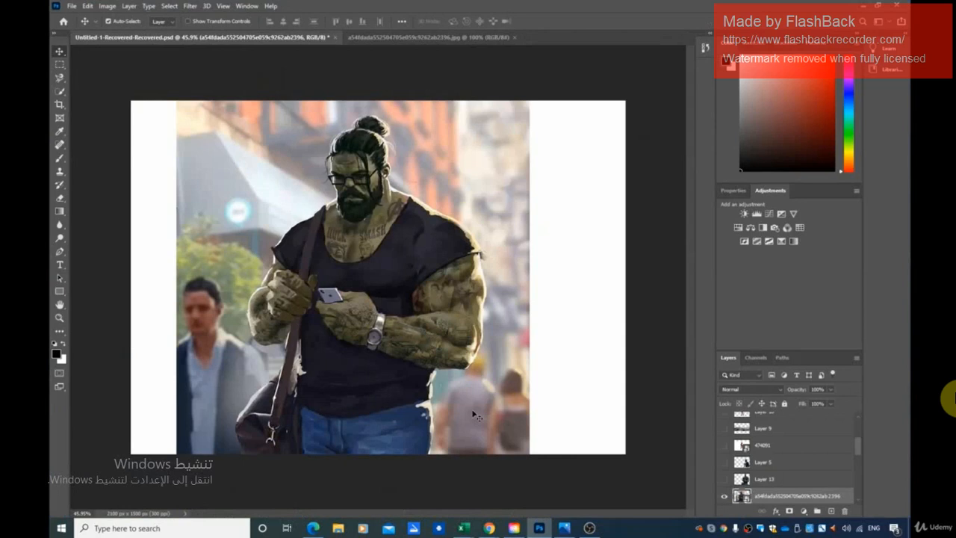
# Reorder the hidden duplicate of the green man layer directly beneath the visible one, and shift the visible image slightly to the right.
pyautogui.scroll(-3, 790, 499)
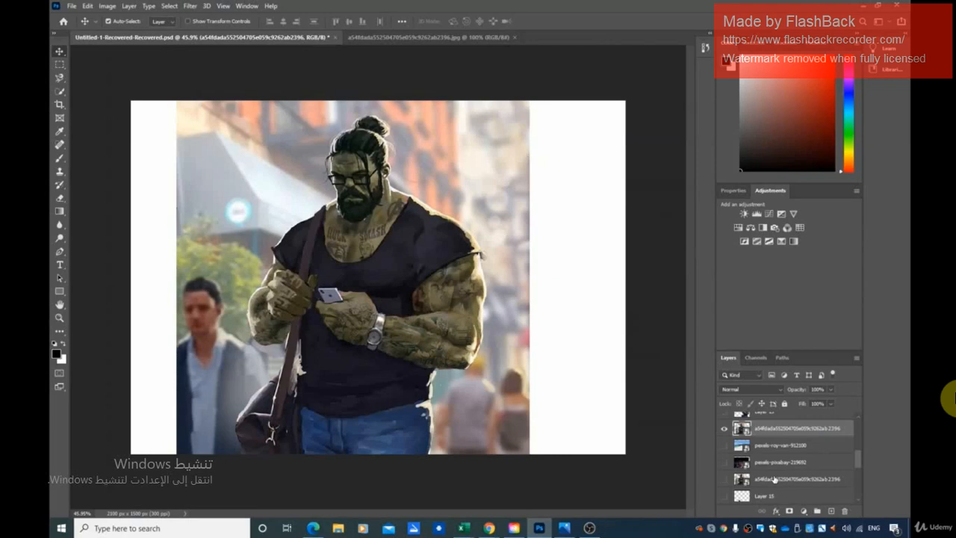
pyautogui.moveTo(771, 478); pyautogui.dragTo(776, 438)
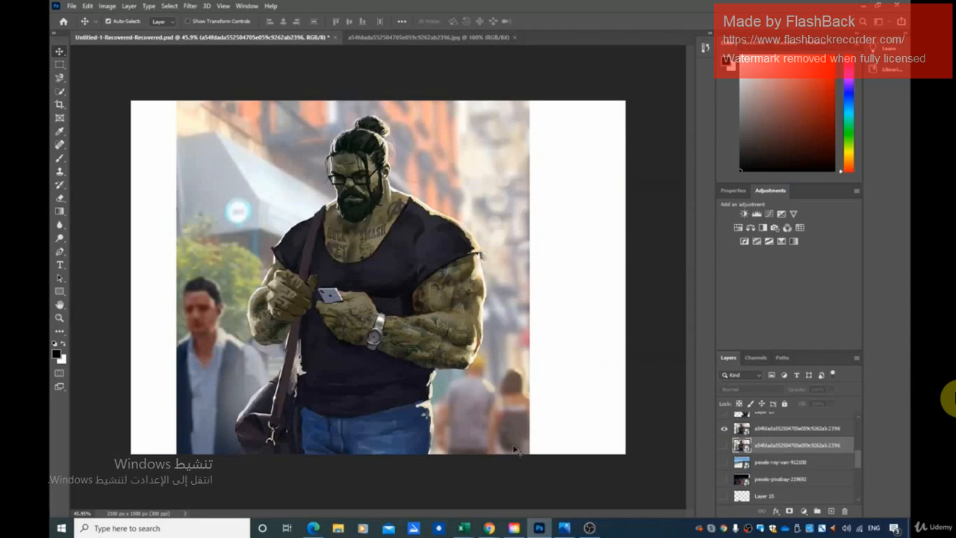
pyautogui.moveTo(457, 182); pyautogui.dragTo(480, 184)
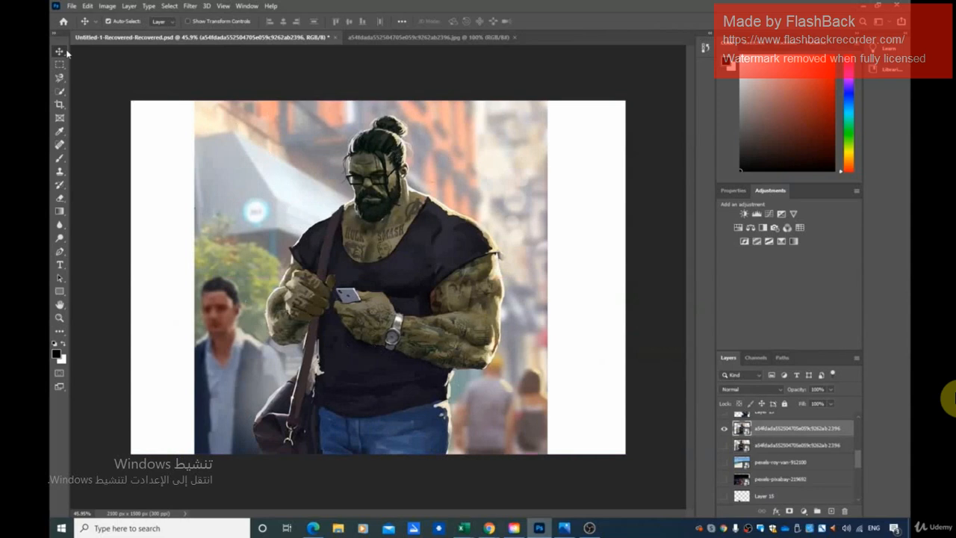
# Copy a rectangular marquee area around the green man to a new layer and hide the source image layer beneath it.
pyautogui.click(64, 79)
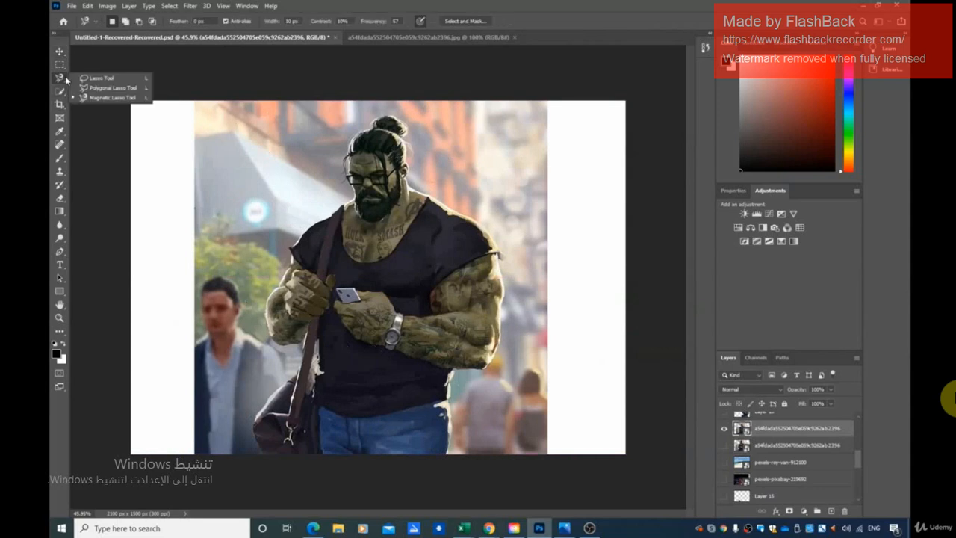
pyautogui.click(60, 69)
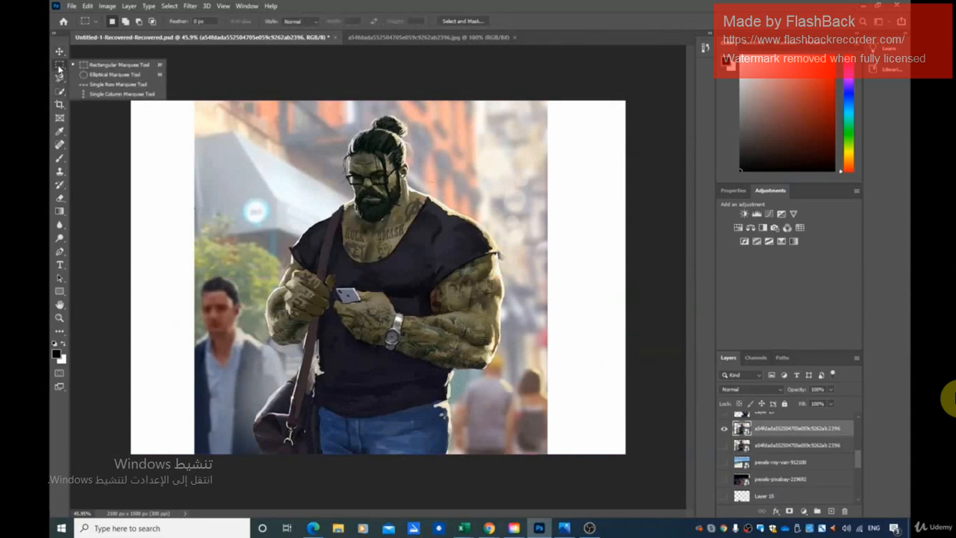
pyautogui.click(60, 69)
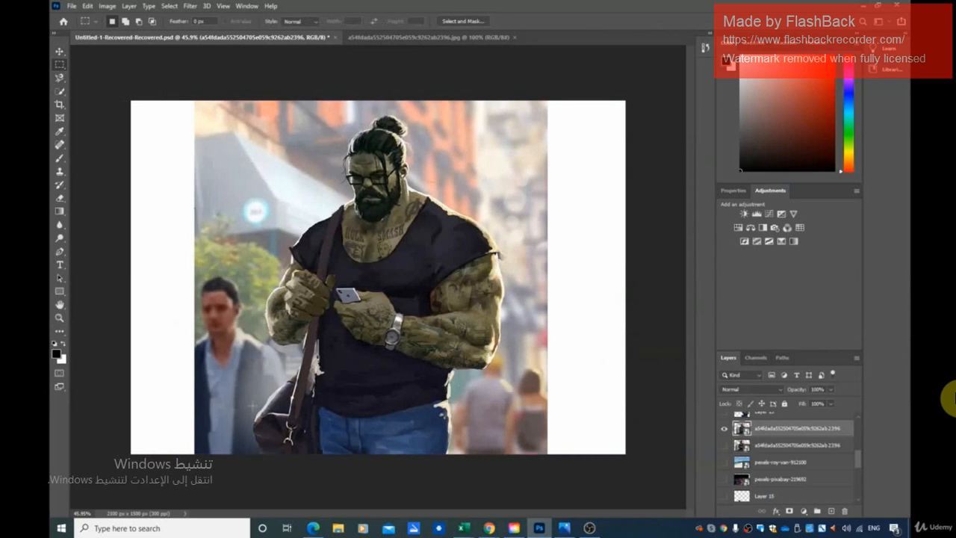
pyautogui.moveTo(251, 454); pyautogui.dragTo(508, 111)
pyautogui.hotkey('ctrl', 'j')
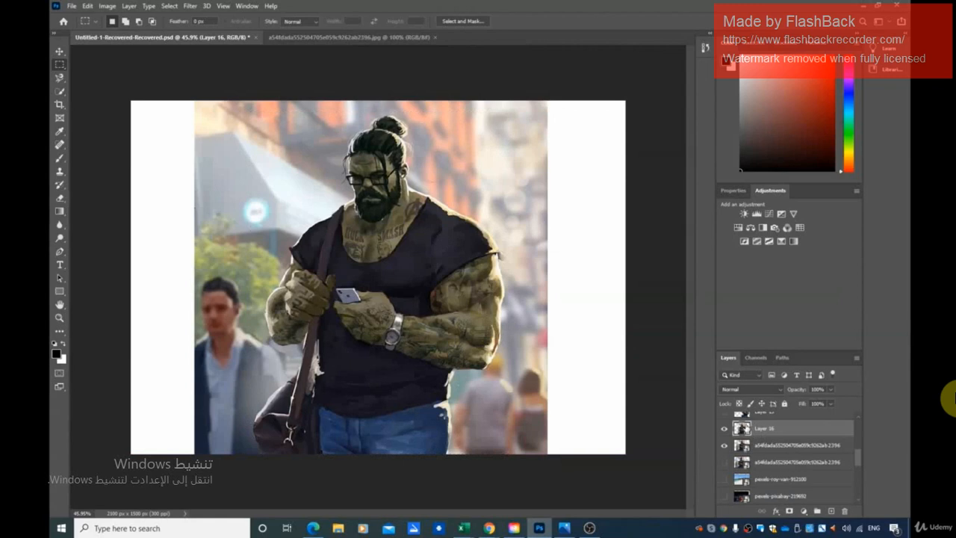
pyautogui.click(723, 446)
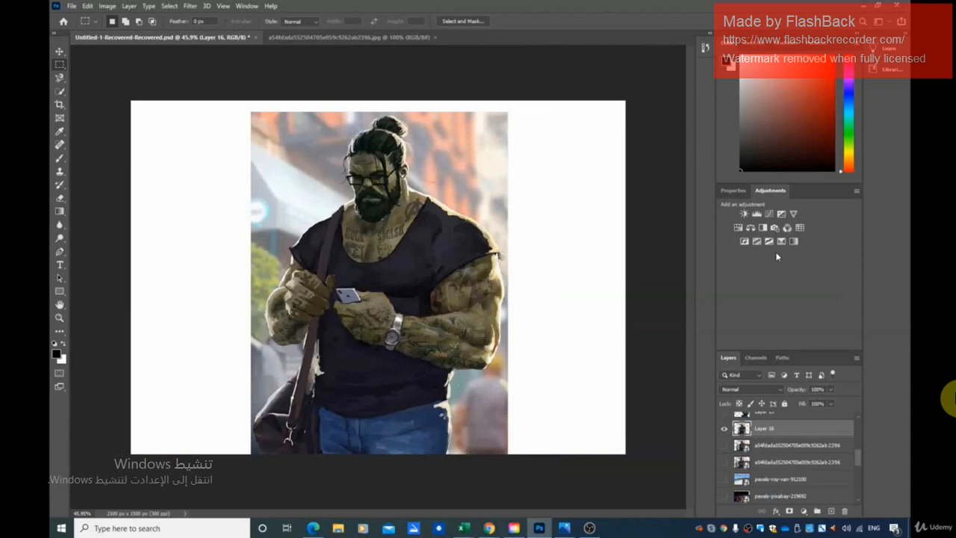
# Try to select the background areas around the green man with the Magic Wand tool.
pyautogui.click(59, 92)
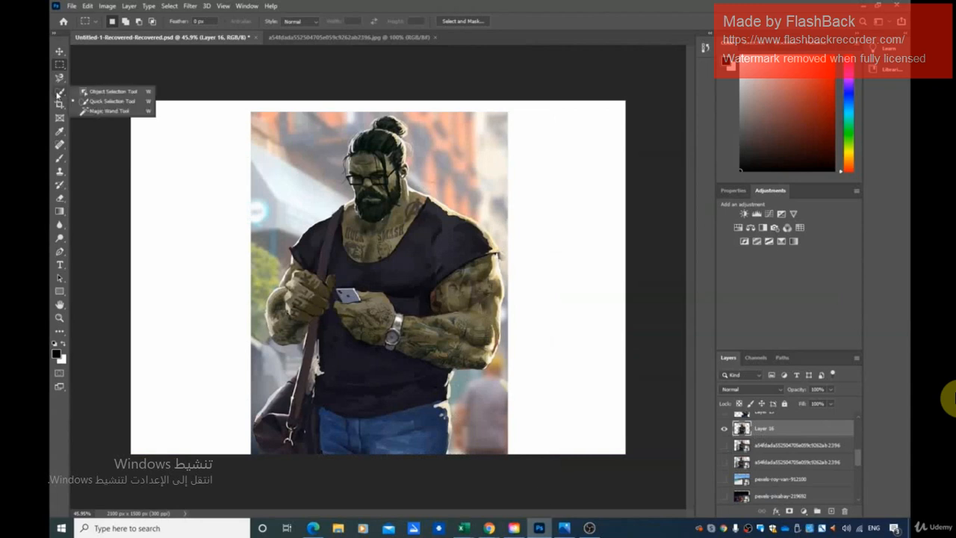
pyautogui.click(88, 111)
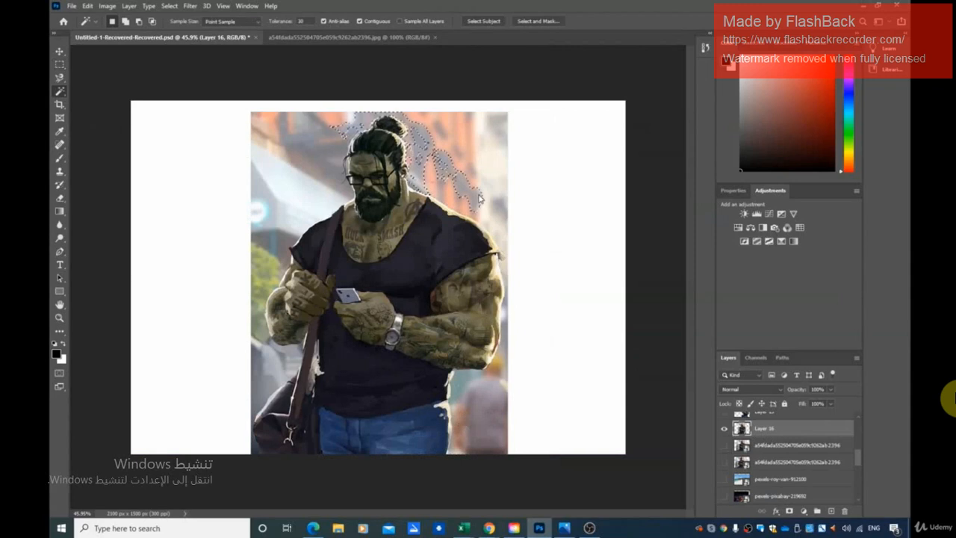
pyautogui.click(458, 132)
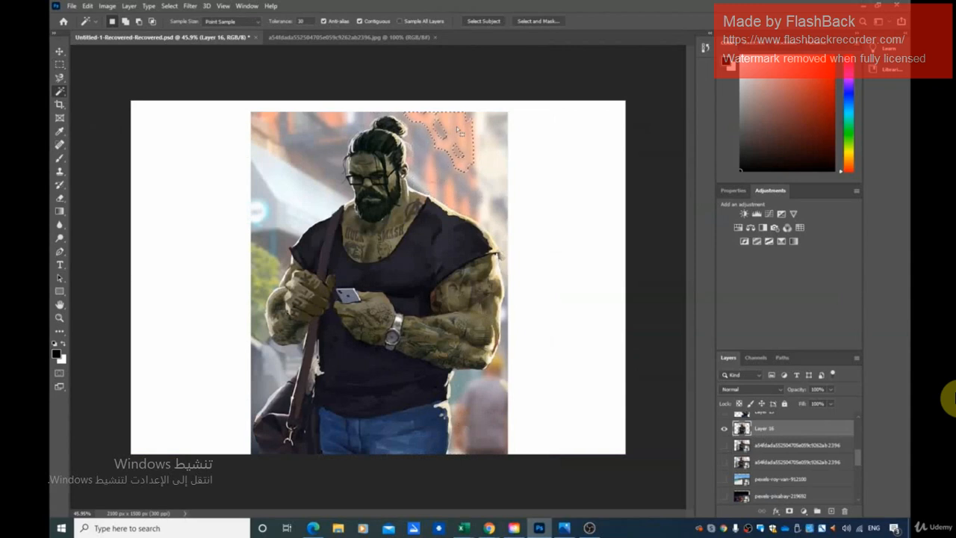
pyautogui.keyDown('shift'); pyautogui.click(299, 131); pyautogui.keyUp('shift')
pyautogui.keyDown('shift'); pyautogui.click(291, 210); pyautogui.keyUp('shift')
pyautogui.keyDown('shift'); pyautogui.click(277, 263); pyautogui.keyUp('shift')
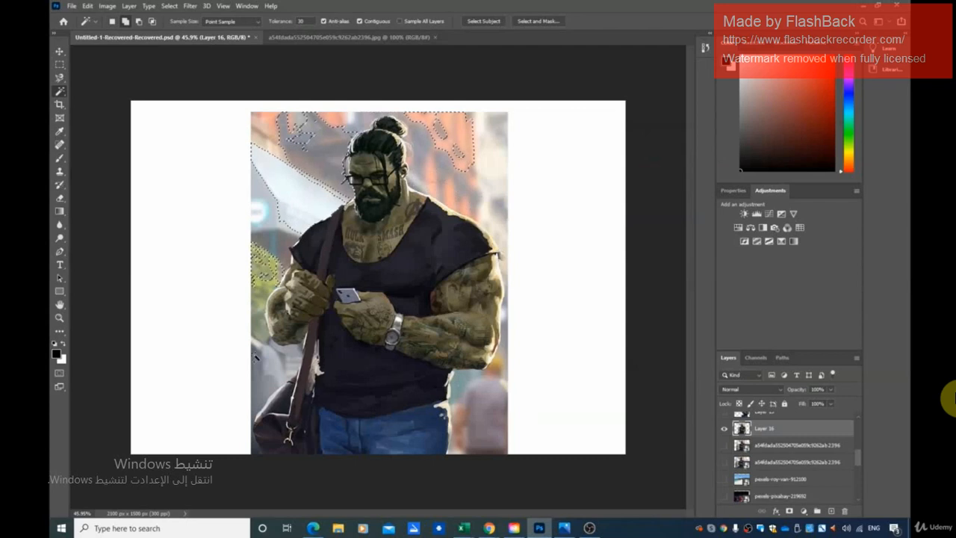
pyautogui.click(258, 373)
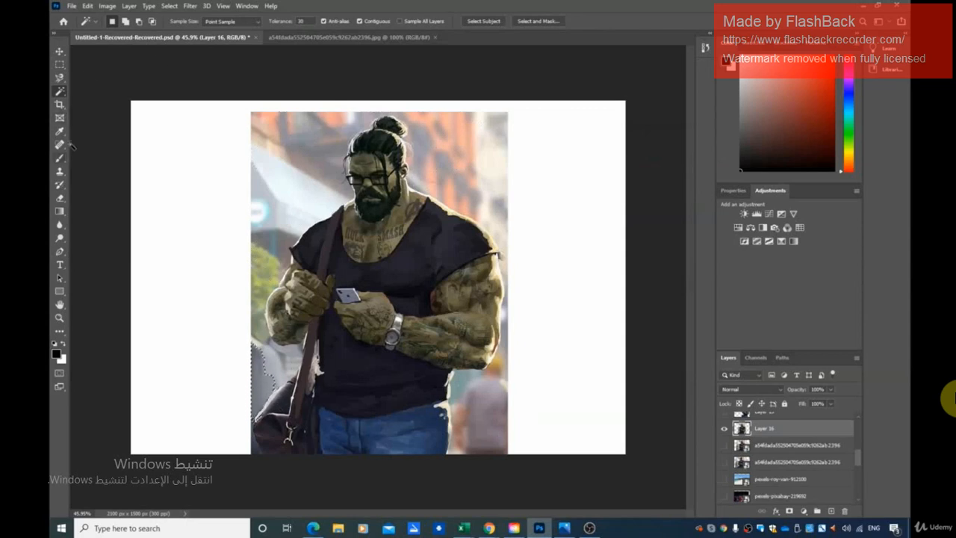
# Clear the current selection and outline the green man loosely with the freehand Lasso tool.
pyautogui.click(60, 78)
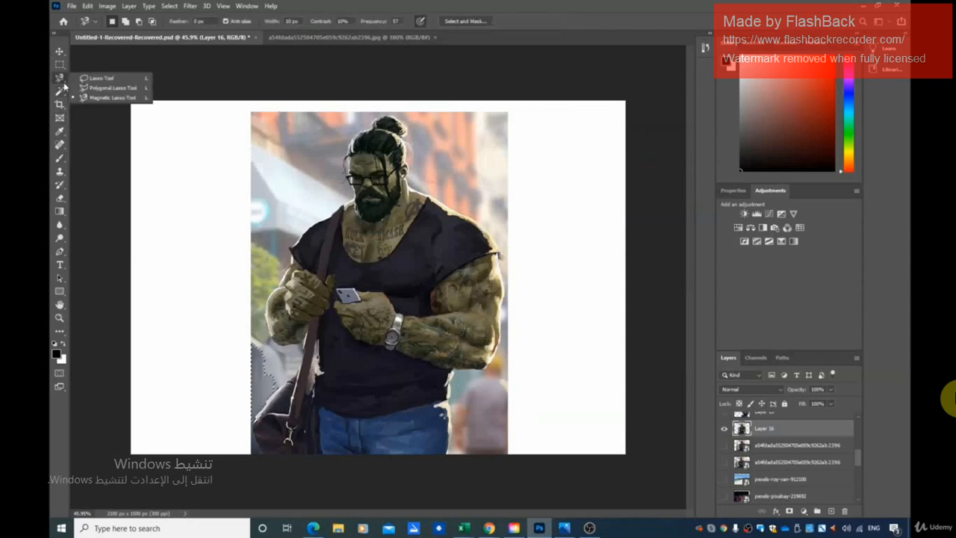
pyautogui.click(106, 81)
pyautogui.click(169, 6)
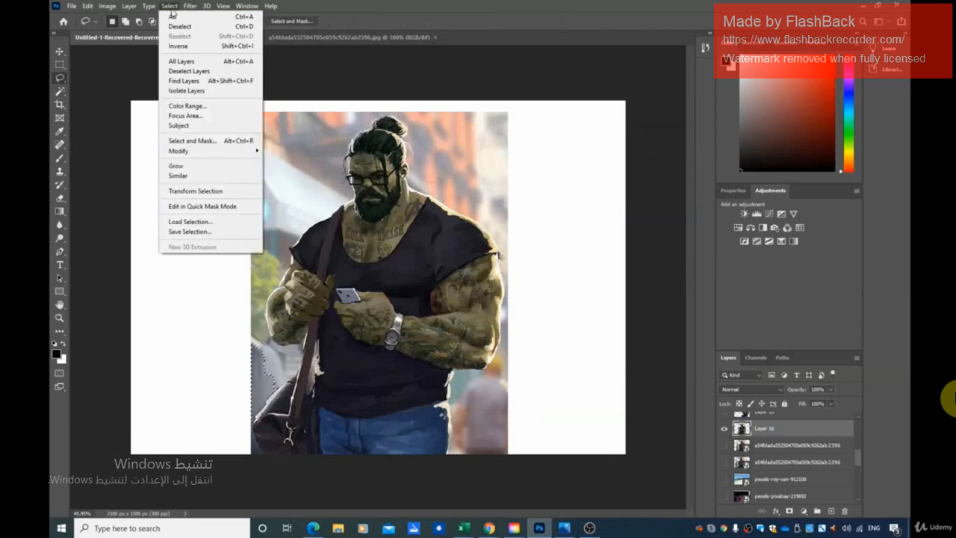
pyautogui.click(194, 27)
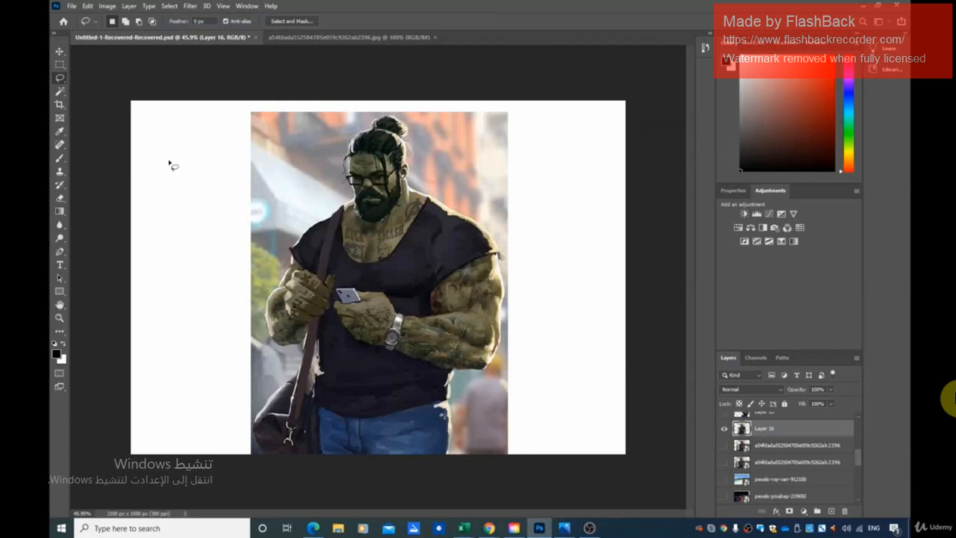
pyautogui.rightClick(64, 79)
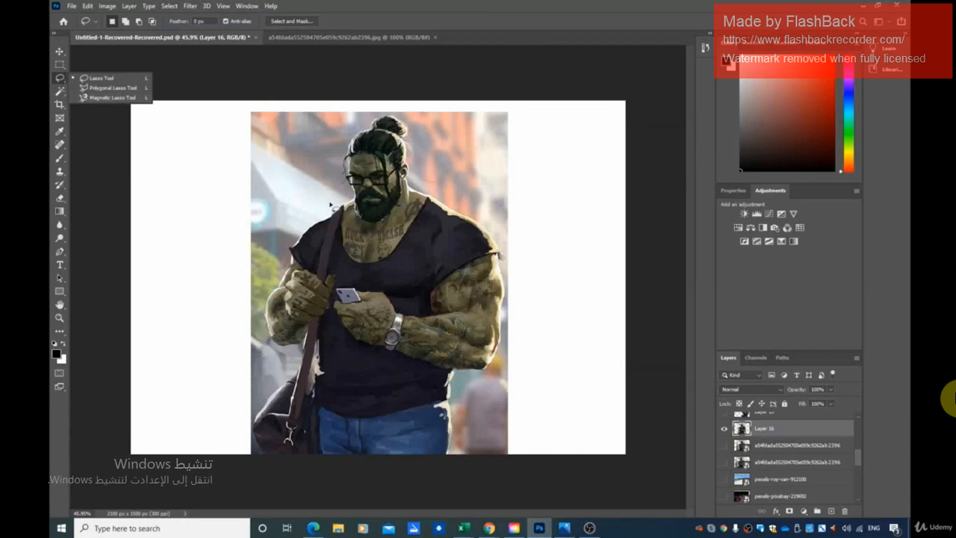
pyautogui.click(456, 460)
pyautogui.moveTo(455, 461)
pyautogui.mouseDown()
pyautogui.moveTo(456, 384)
pyautogui.moveTo(500, 379)
pyautogui.moveTo(507, 359)
pyautogui.moveTo(506, 245)
pyautogui.moveTo(467, 203)
pyautogui.moveTo(416, 183)
pyautogui.moveTo(414, 119)
pyautogui.moveTo(357, 122)
pyautogui.mouseUp()
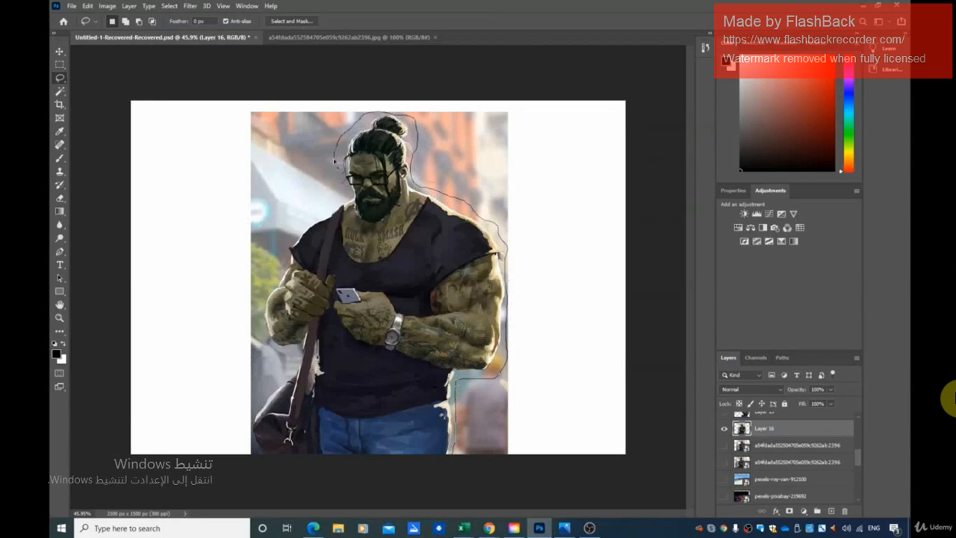
pyautogui.moveTo(341, 190)
pyautogui.mouseDown()
pyautogui.moveTo(335, 209)
pyautogui.moveTo(283, 254)
pyautogui.mouseUp()
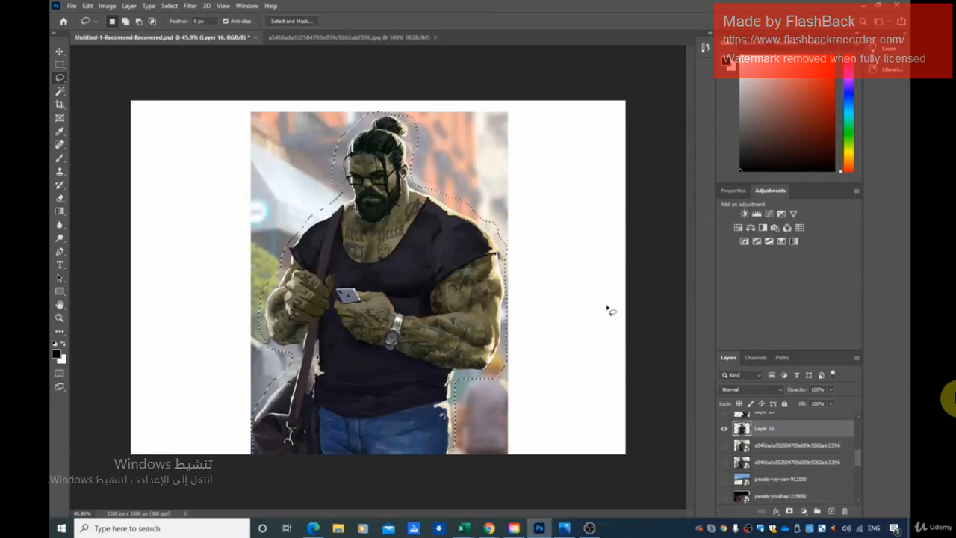
# Invert the lasso selection around the green man and delete the background outside it on Layer 16.
pyautogui.press('Delete')
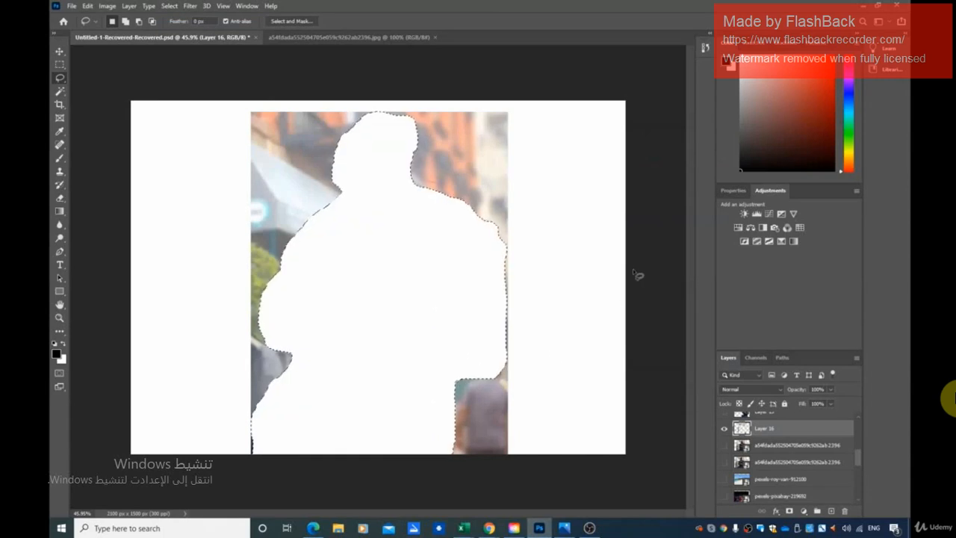
pyautogui.hotkey('ctrl', 'z')
pyautogui.rightClick(365, 314)
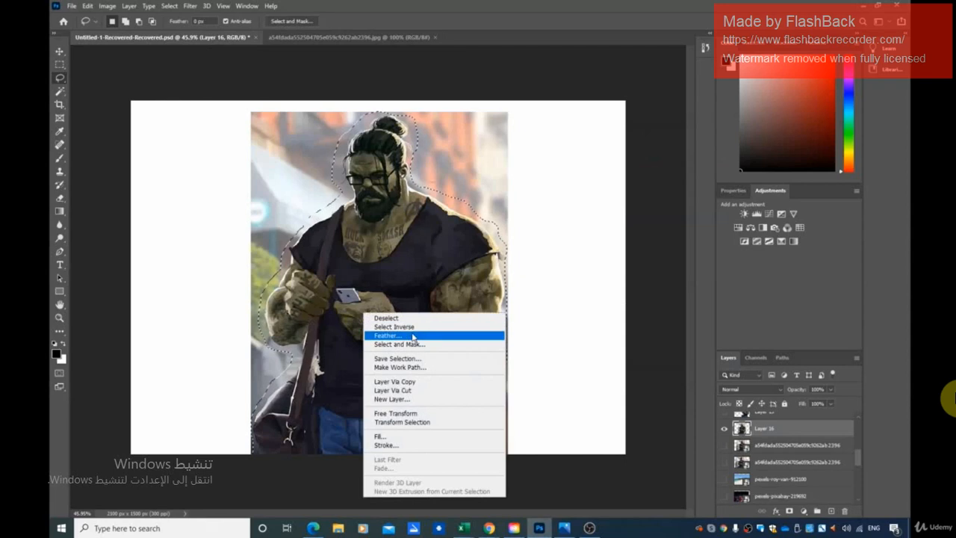
pyautogui.click(404, 326)
pyautogui.press('Delete')
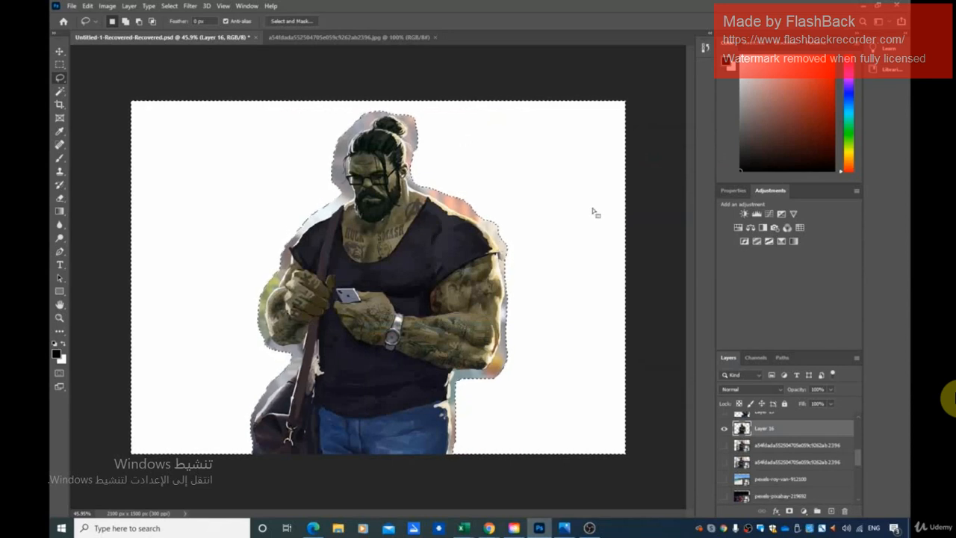
pyautogui.rightClick(64, 82)
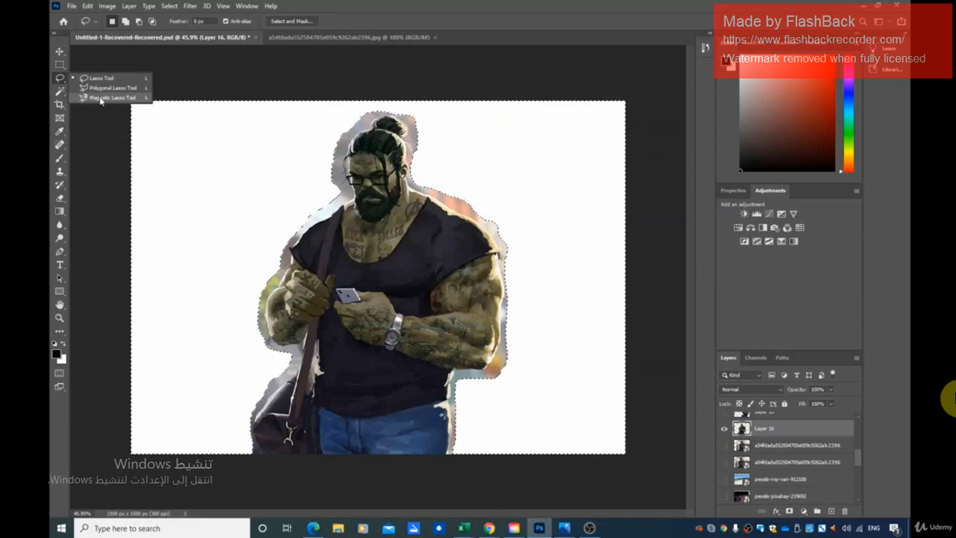
pyautogui.click(63, 92)
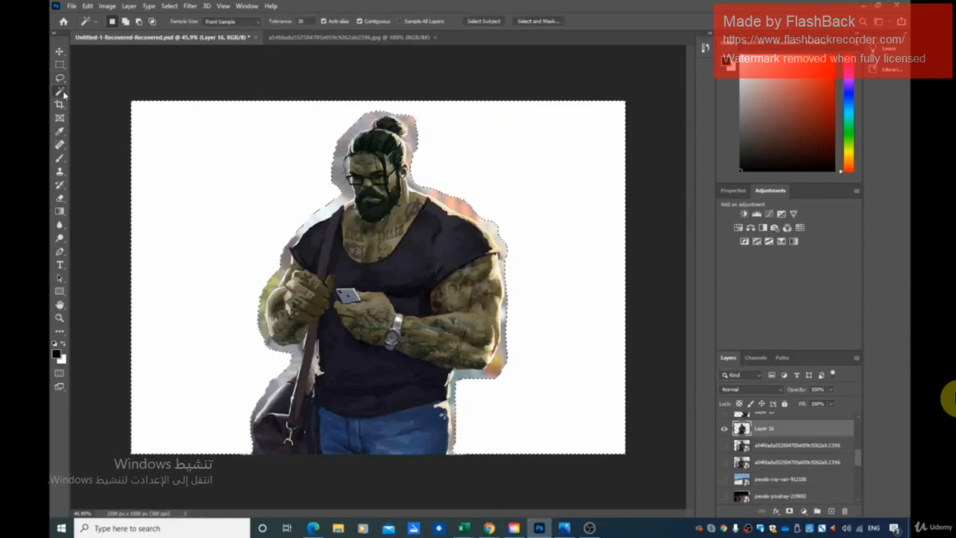
pyautogui.rightClick(64, 96)
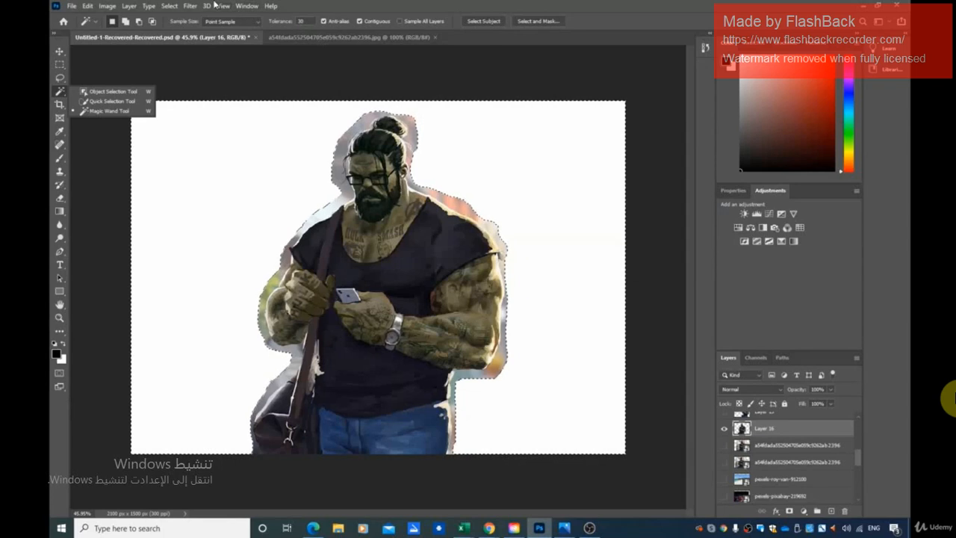
# Clear the active selection of the white background around the green man on Layer 16.
pyautogui.click(169, 6)
pyautogui.click(169, 5)
pyautogui.click(176, 26)
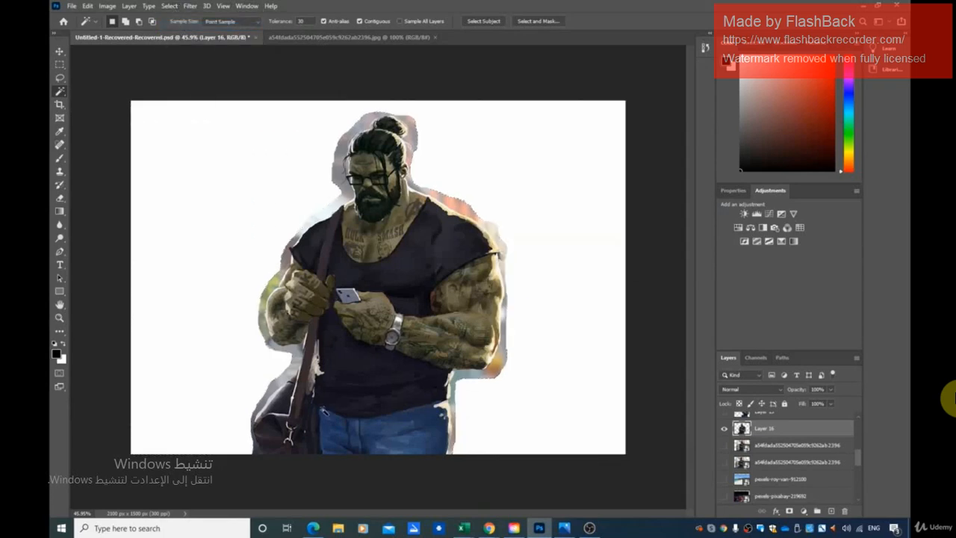
pyautogui.scroll(2, 316, 381)
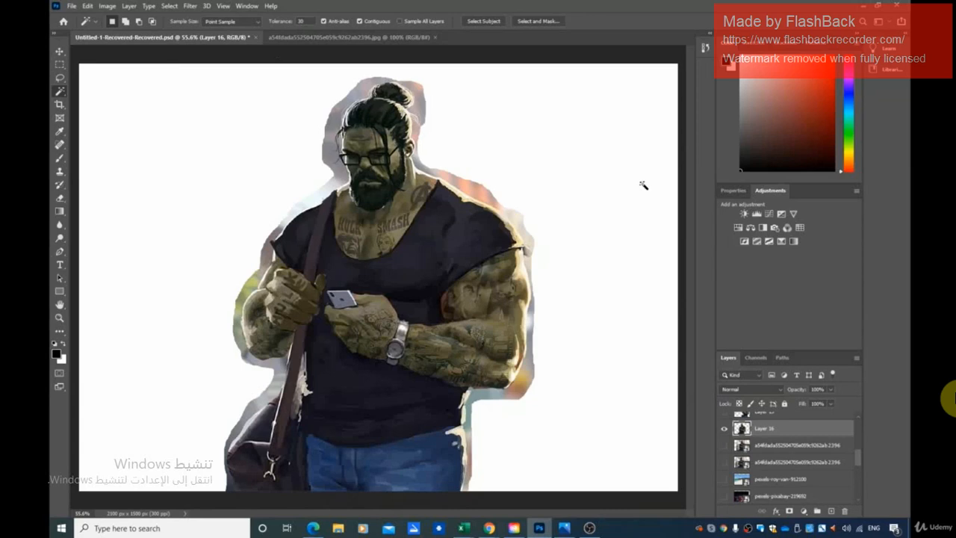
pyautogui.scroll(-1, 386, 383)
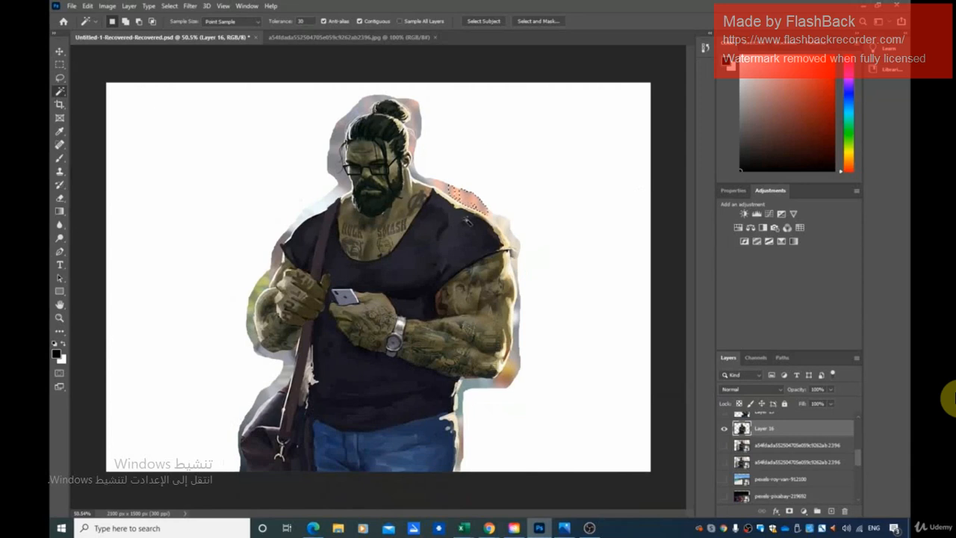
# Remove the background patches around the man's head and the orange patch above his right-hand shoulder with the Magic Wand.
pyautogui.click(514, 225)
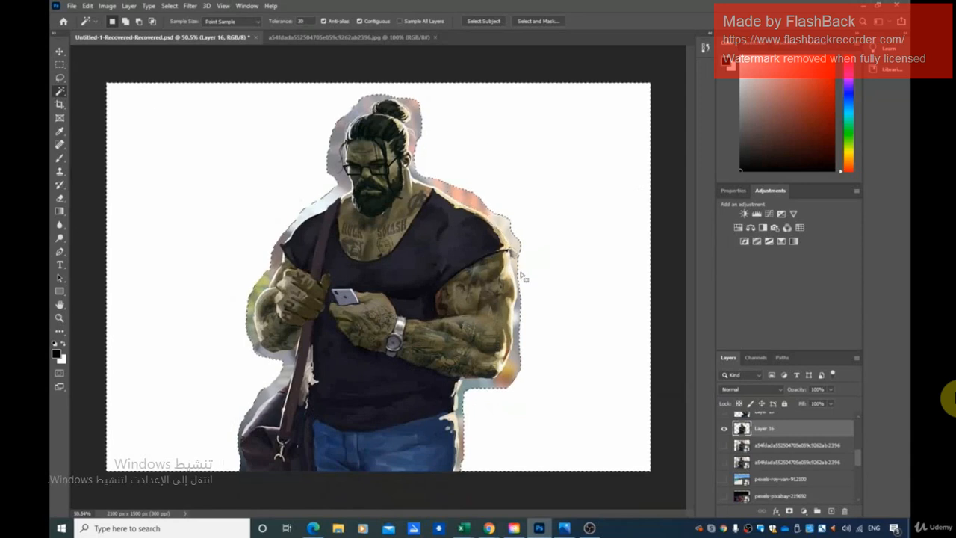
pyautogui.click(340, 139)
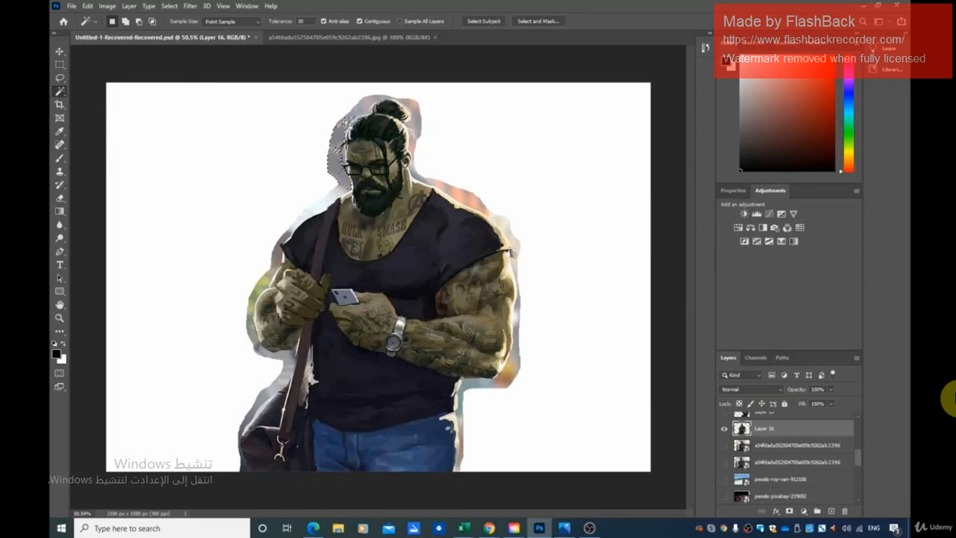
pyautogui.click(365, 104)
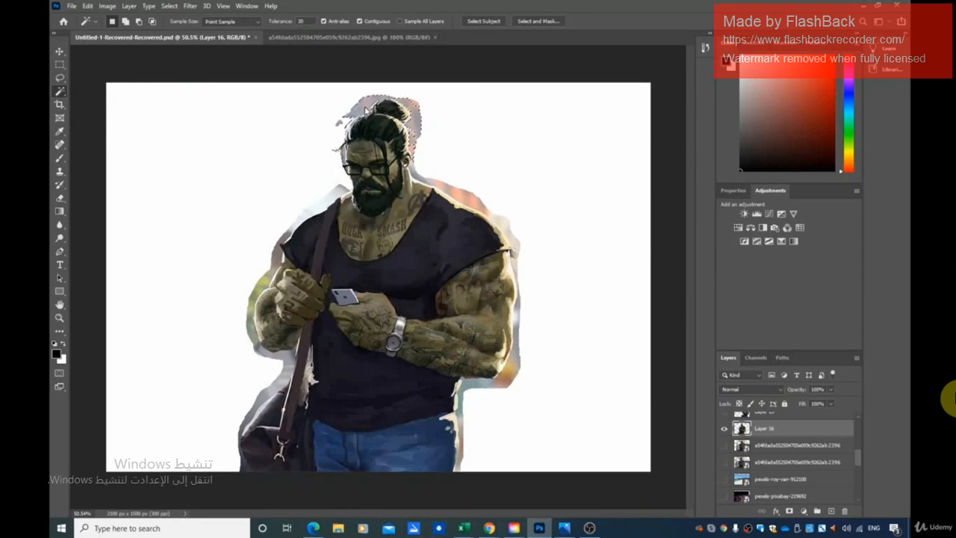
pyautogui.click(420, 107)
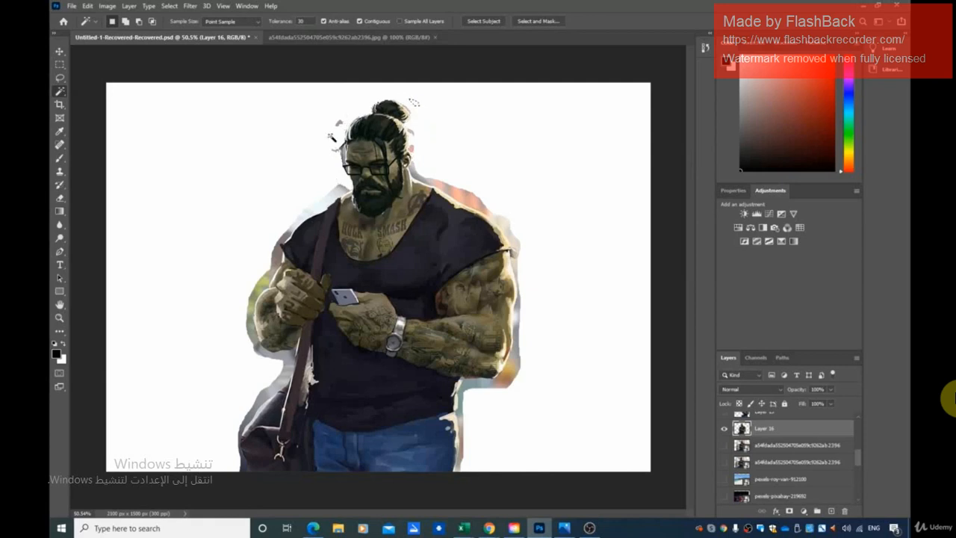
pyautogui.click(451, 189)
pyautogui.press('Delete')
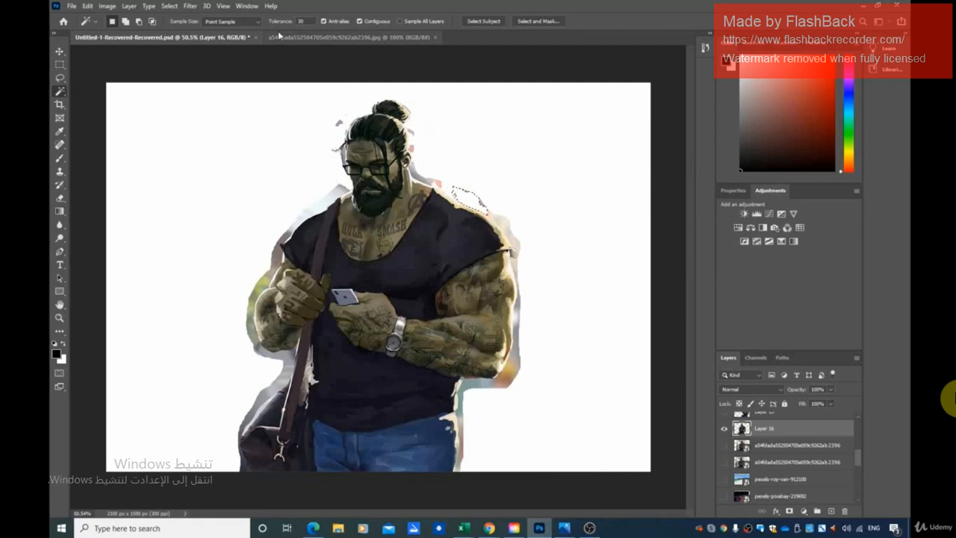
# Delete the leftover background along the man's neck and behind his hair using Magic Wand selections.
pyautogui.click(441, 181)
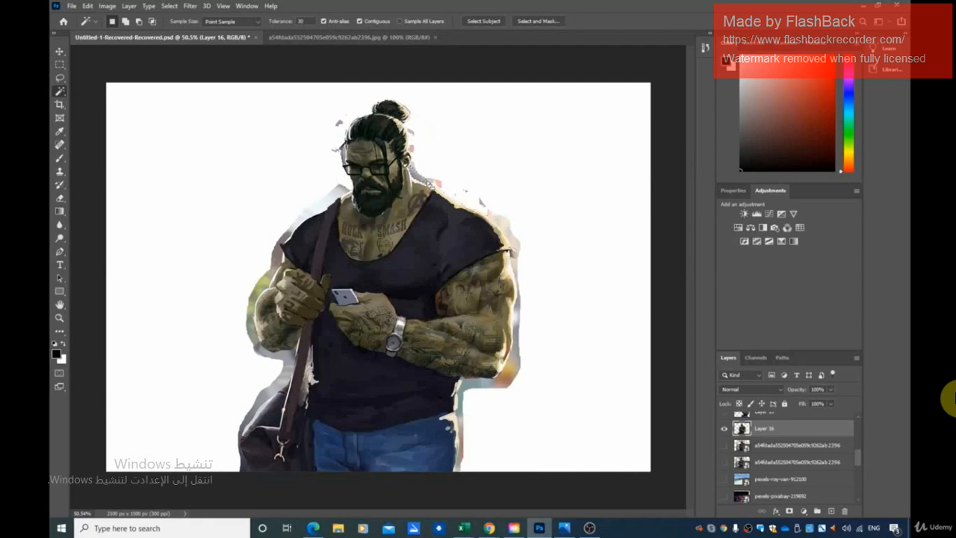
pyautogui.press('Delete')
pyautogui.press('Delete')
pyautogui.click(414, 168)
pyautogui.press('Delete')
pyautogui.click(412, 134)
# Delete the stray background fragments beside the man's forehead, hair strand and glasses using the Magic Wand.
pyautogui.press('Delete')
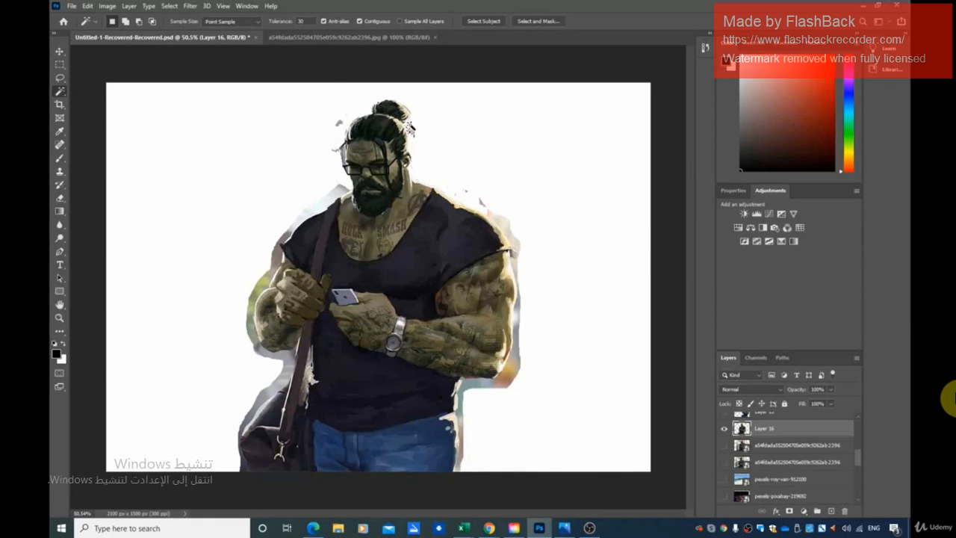
pyautogui.click(339, 123)
pyautogui.press('Delete')
pyautogui.click(348, 120)
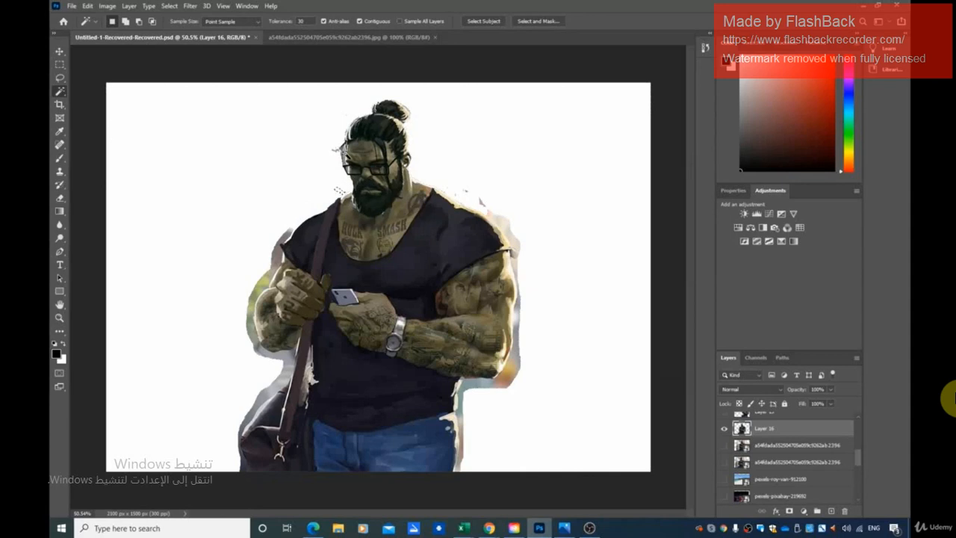
pyautogui.scroll(5, 336, 180)
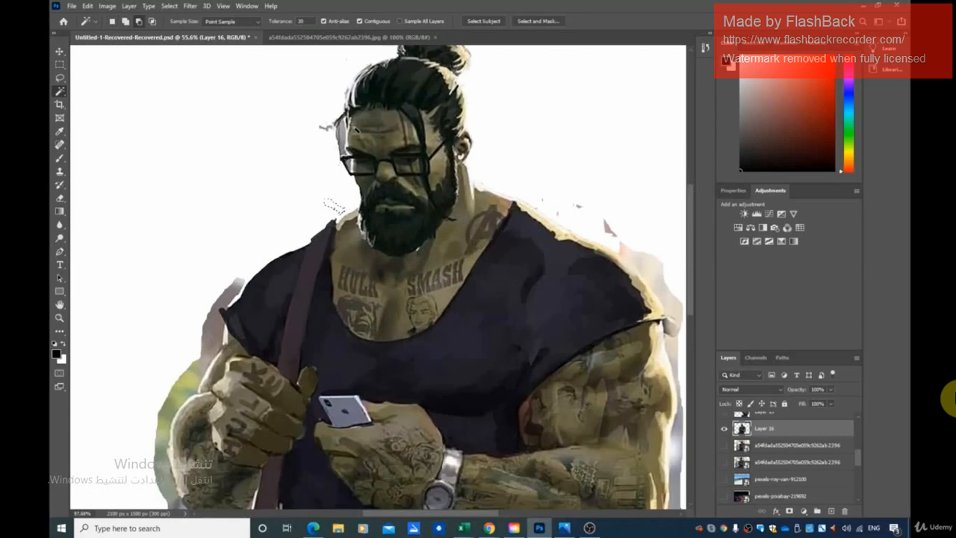
pyautogui.scroll(4, 357, 128)
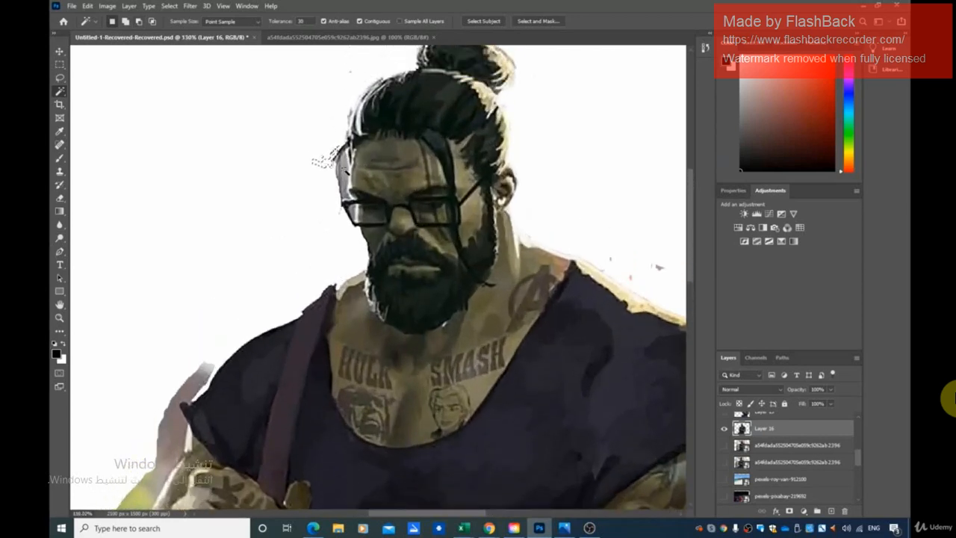
pyautogui.click(345, 169)
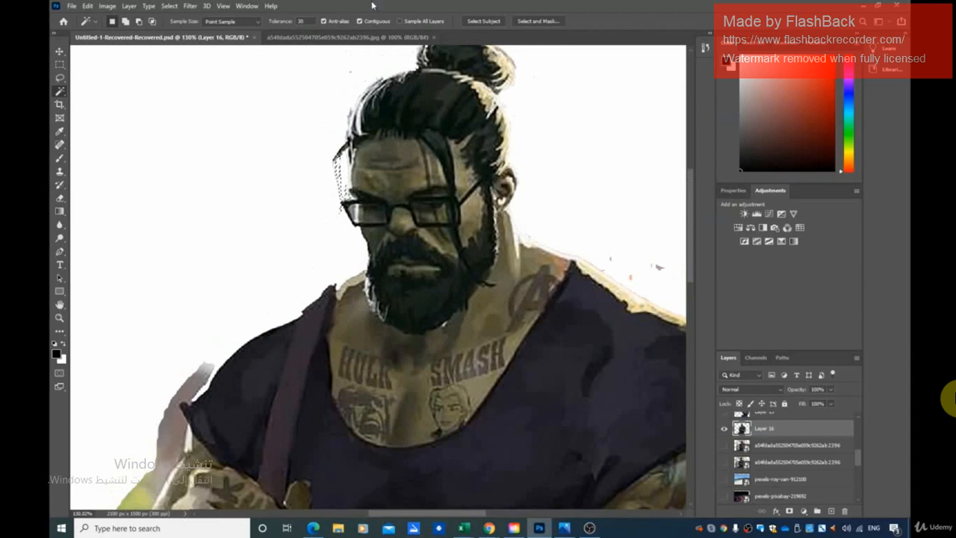
# Clear the selection beside the face and remove the small stray specks above the right-hand shoulder.
pyautogui.click(169, 5)
pyautogui.click(179, 25)
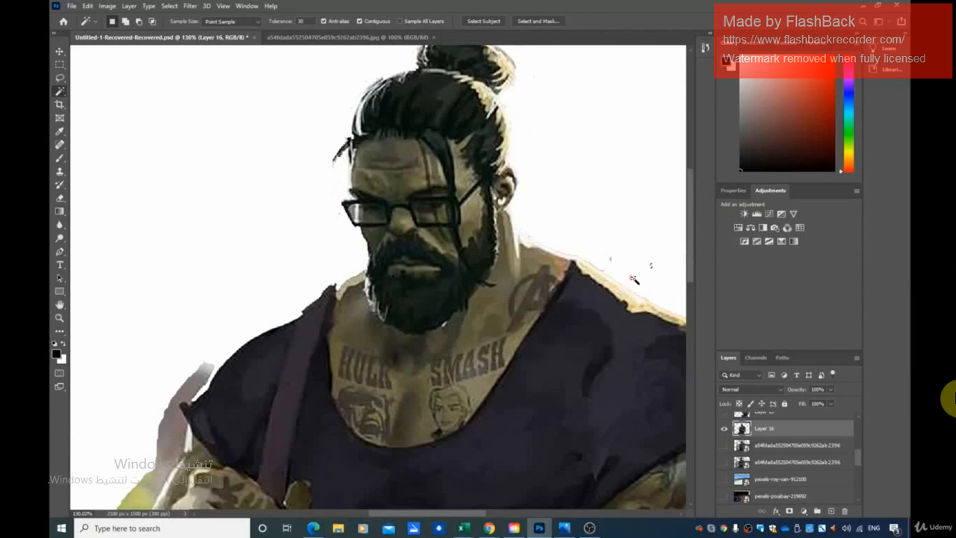
pyautogui.click(611, 261)
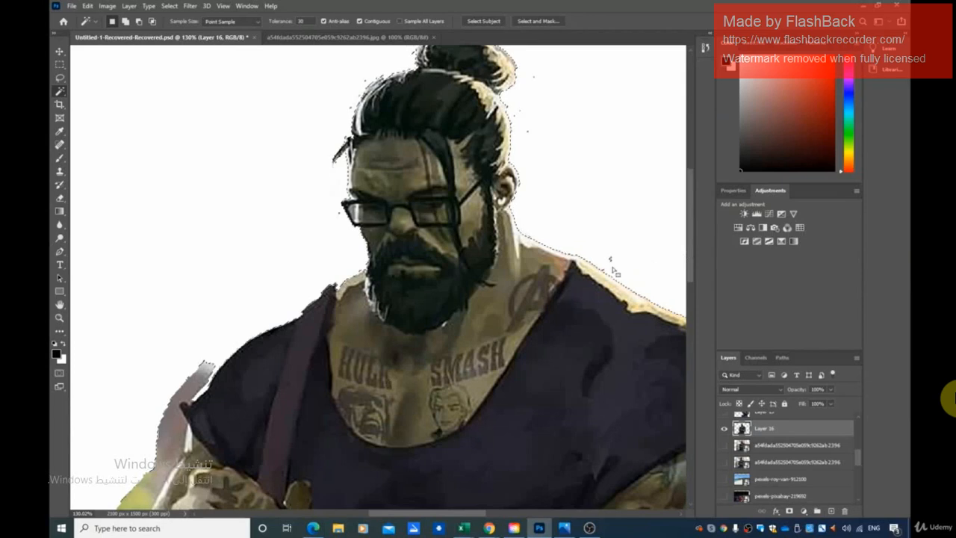
pyautogui.hotkey('ctrl', 'd')
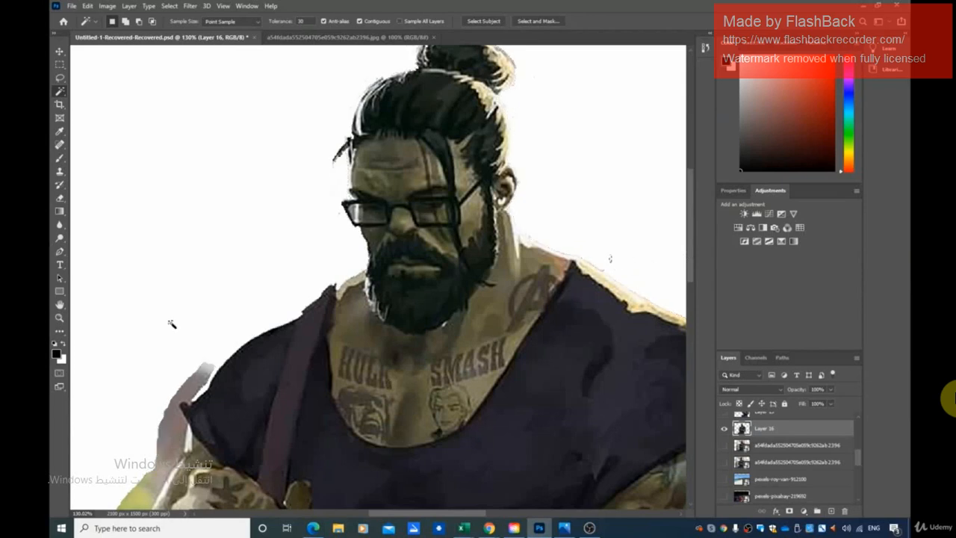
# Select the pale fringe around the hair bun with the Magic Wand, delete it and clear the selection.
pyautogui.scroll(-2, 196, 325)
pyautogui.scroll(-2, 196, 325)
pyautogui.scroll(-3, 224, 331)
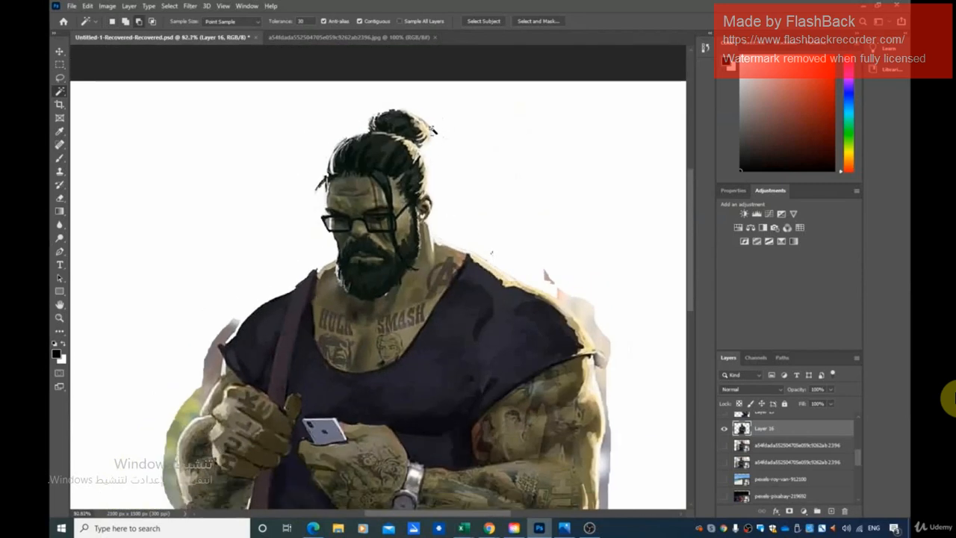
pyautogui.scroll(3, 426, 126)
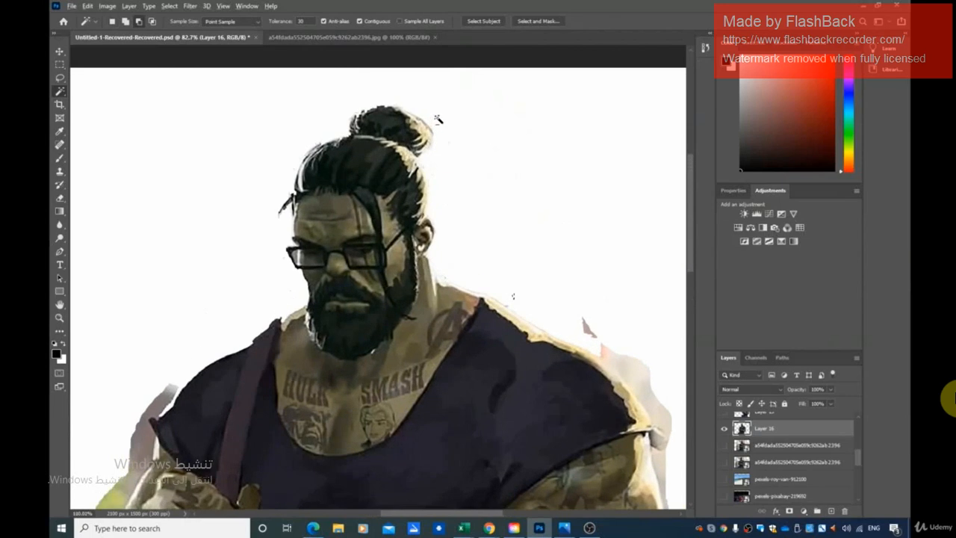
pyautogui.scroll(3, 439, 114)
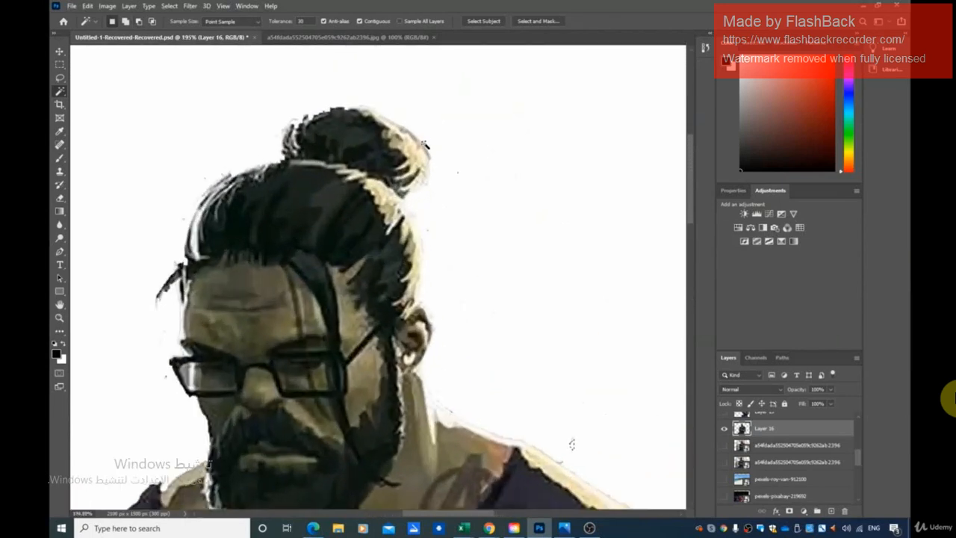
pyautogui.click(424, 144)
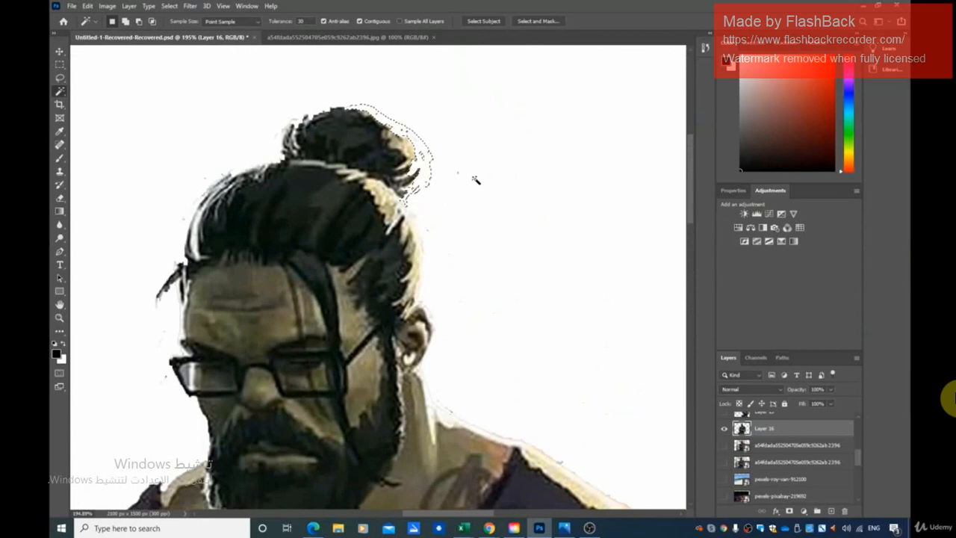
pyautogui.hotkey('ctrl', 'd')
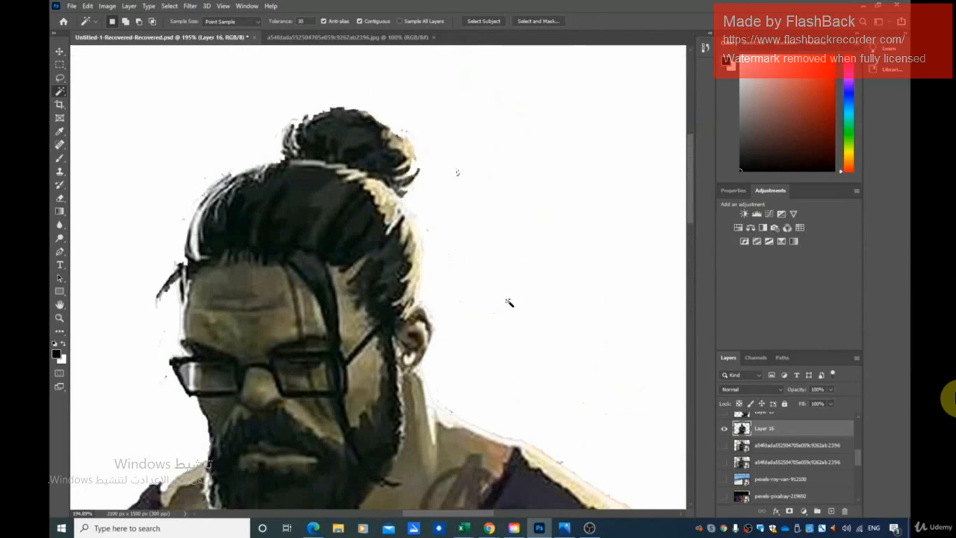
# Select the isolated pink fragment above the right-hand shoulder with the Magic Wand and delete it.
pyautogui.scroll(-1, 449, 323)
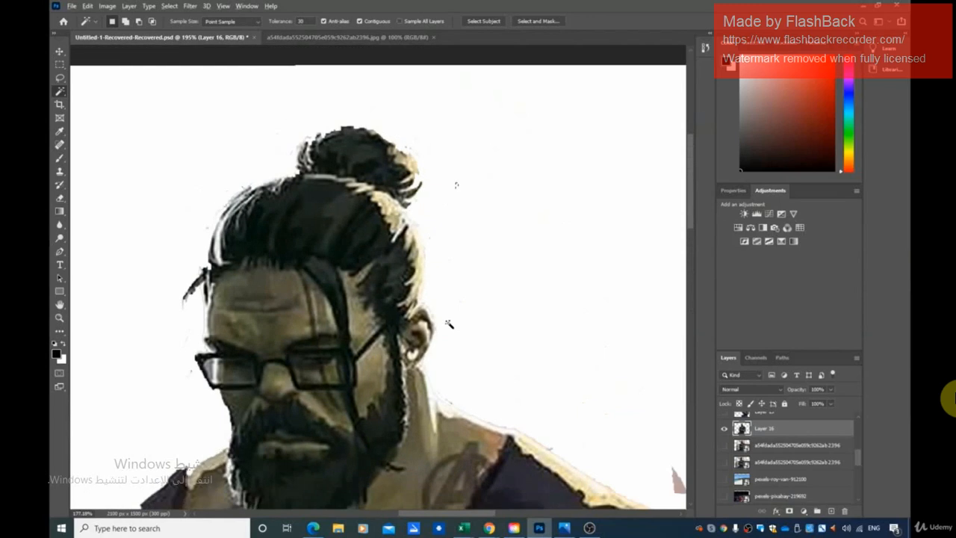
pyautogui.scroll(-3, 449, 323)
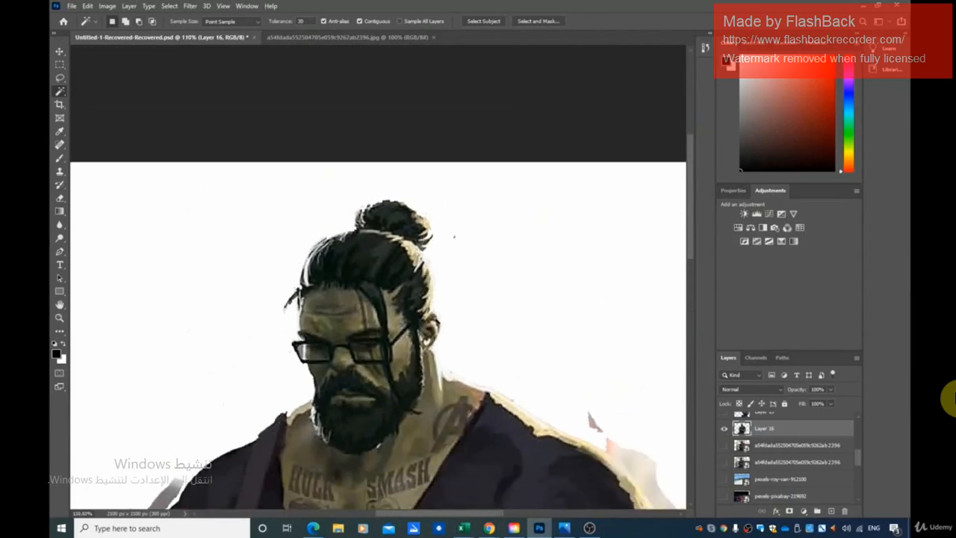
pyautogui.scroll(-1, 433, 224)
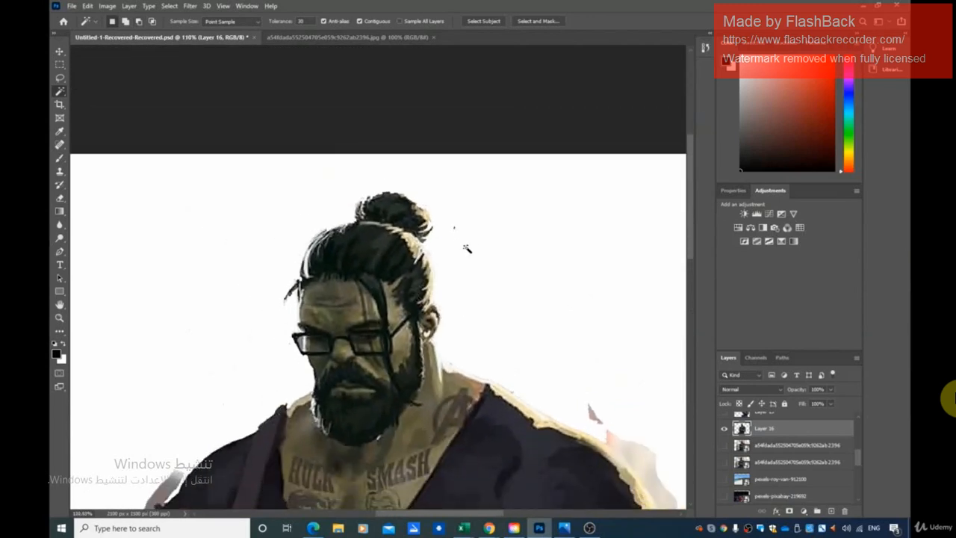
pyautogui.scroll(-5, 479, 363)
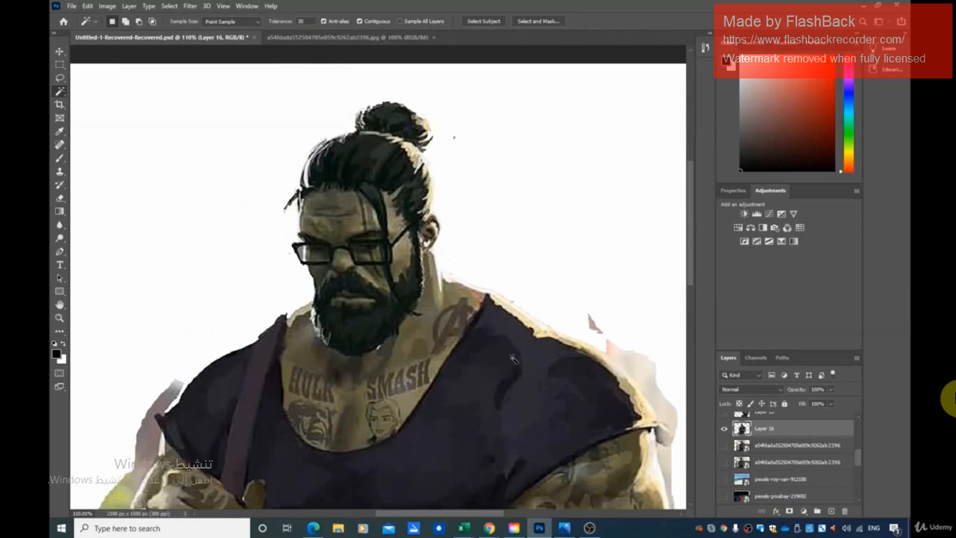
pyautogui.scroll(-1, 596, 299)
pyautogui.click(596, 285)
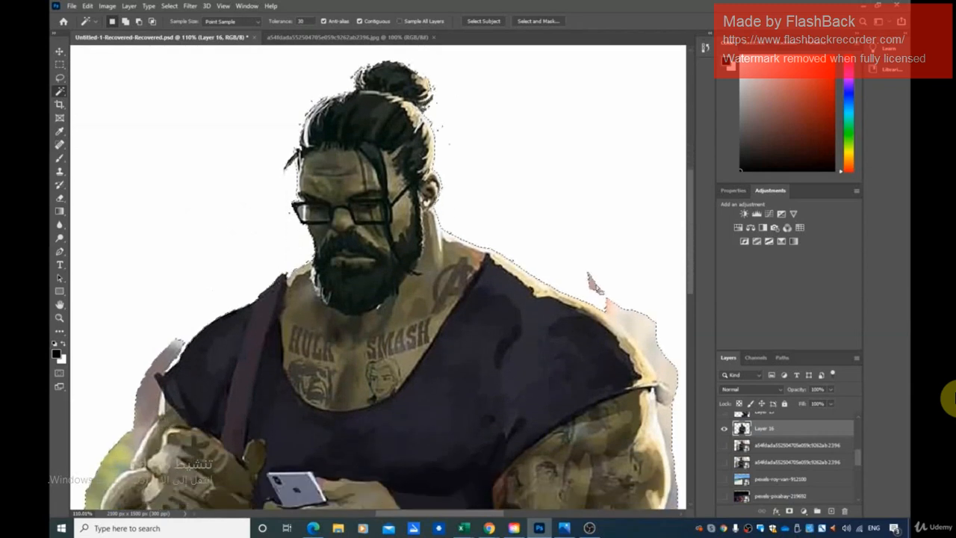
pyautogui.click(592, 289)
pyautogui.click(594, 288)
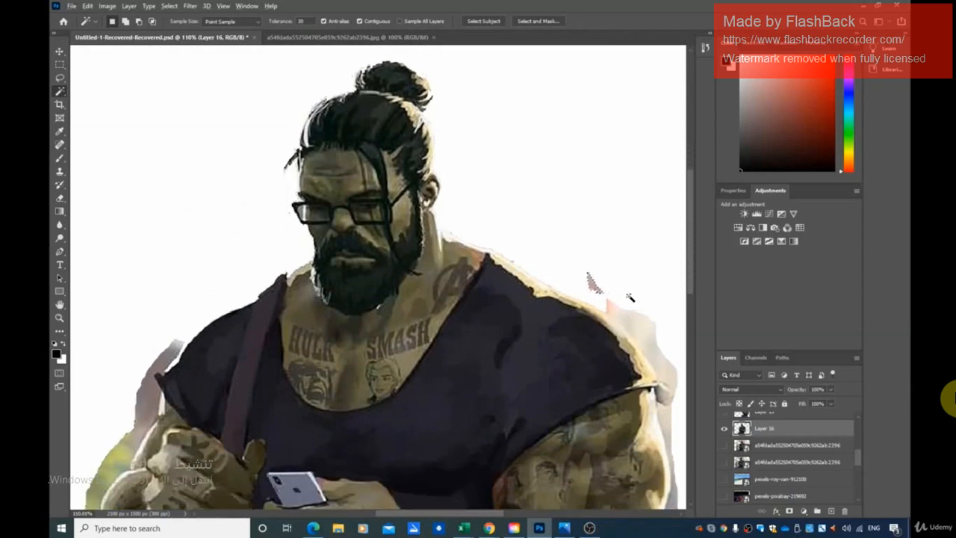
pyautogui.scroll(-2, 654, 286)
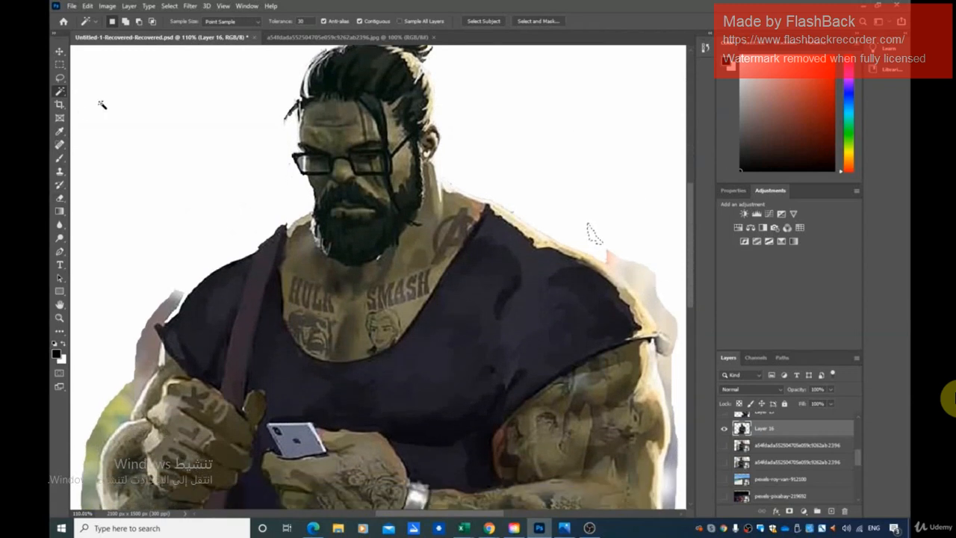
# Switch to the Quick Selection tool and clear the current selection.
pyautogui.rightClick(63, 95)
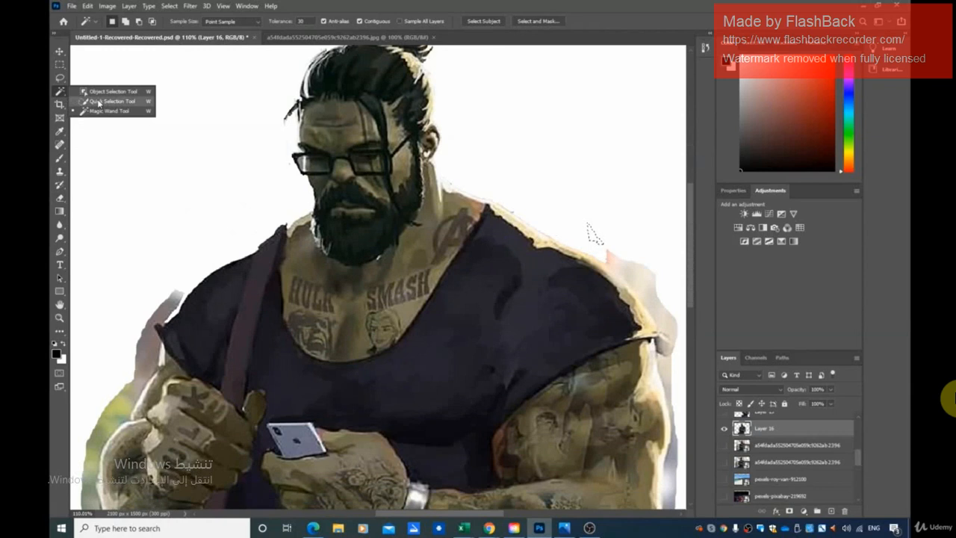
pyautogui.click(97, 101)
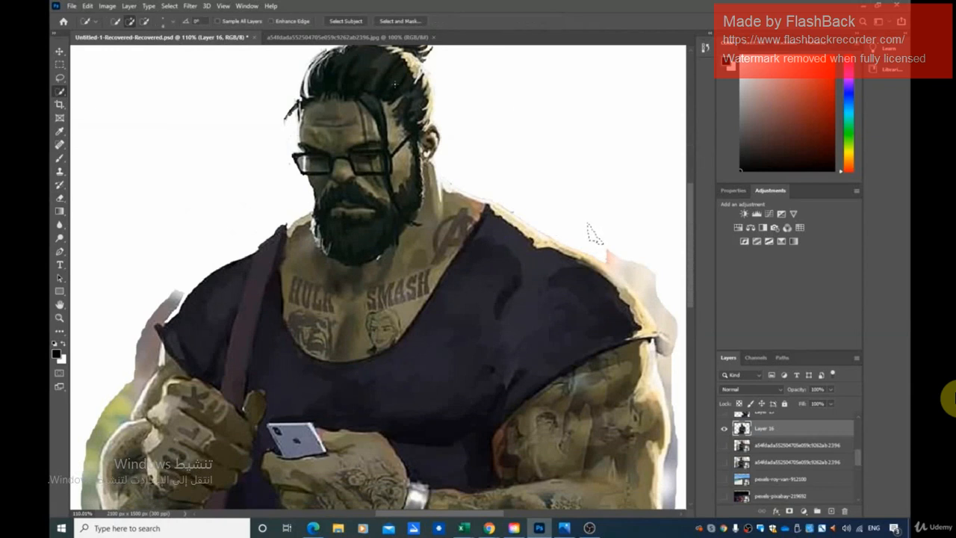
pyautogui.hotkey('ctrl', 'd')
pyautogui.rightClick(63, 92)
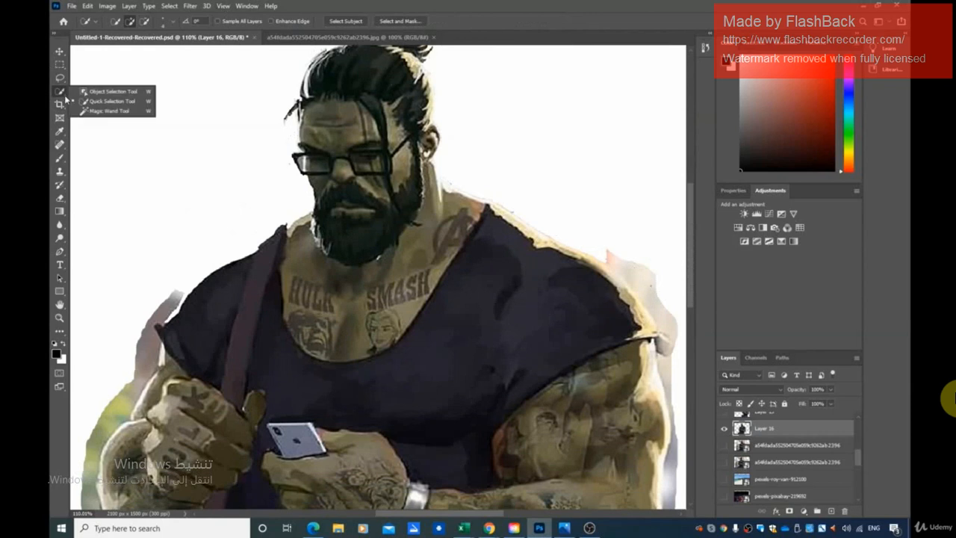
pyautogui.click(120, 103)
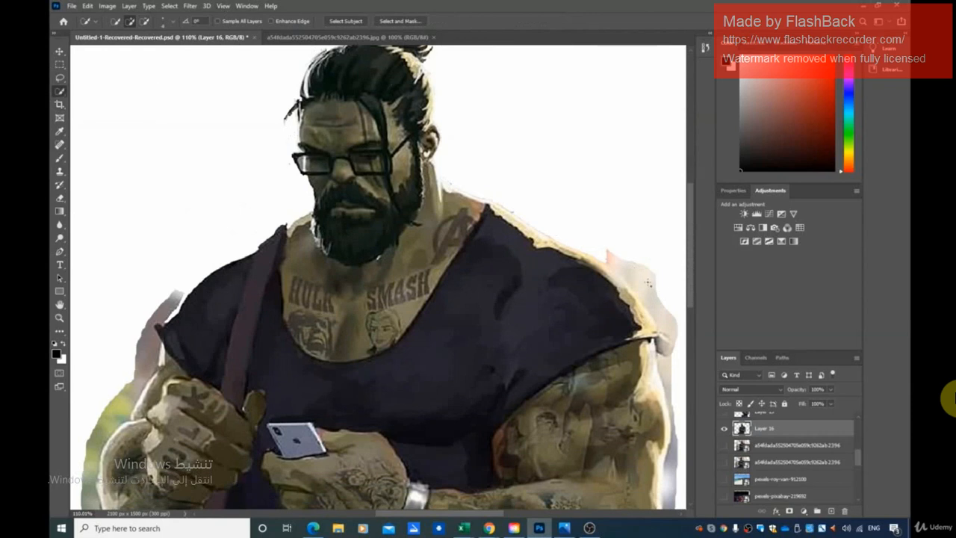
# Enlarge the Quick Selection brush and select the leftover background patch beside the right-hand shoulder.
pyautogui.click(173, 23)
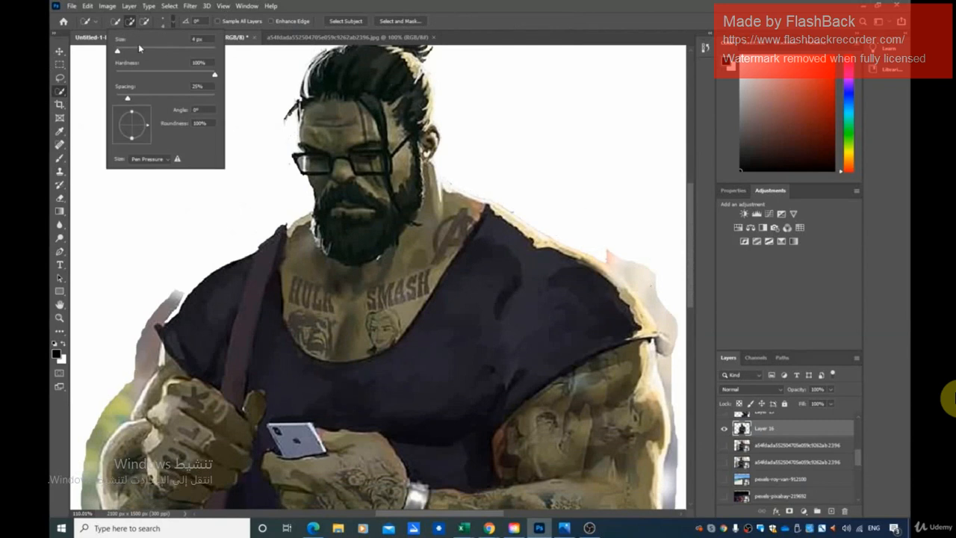
pyautogui.moveTo(130, 48)
pyautogui.mouseDown()
pyautogui.moveTo(118, 51)
pyautogui.moveTo(126, 53)
pyautogui.mouseUp()
pyautogui.moveTo(635, 268); pyautogui.dragTo(654, 270)
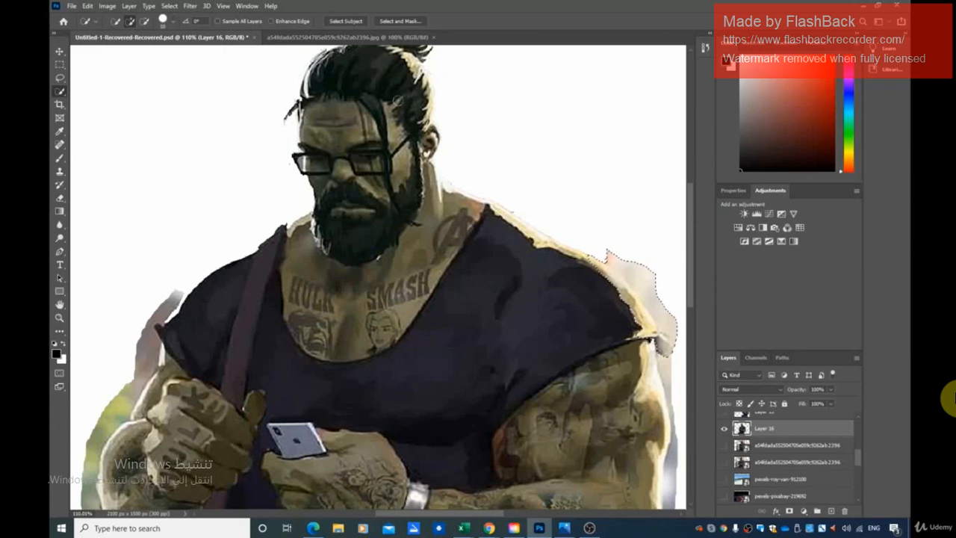
# Clear the selection, reduce the Quick Selection brush to 9 px and reselect the background patch beside the right-hand shoulder.
pyautogui.click(170, 5)
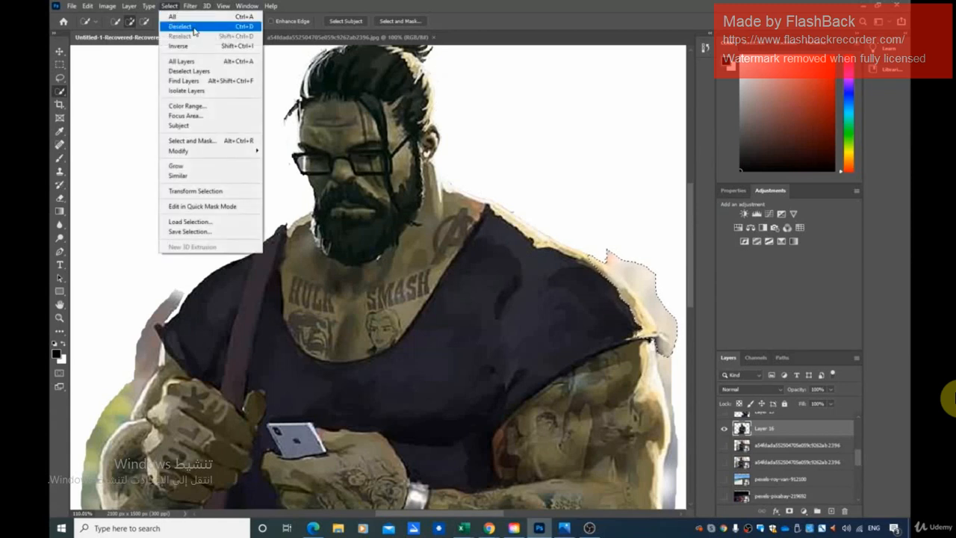
pyautogui.click(183, 26)
pyautogui.click(168, 23)
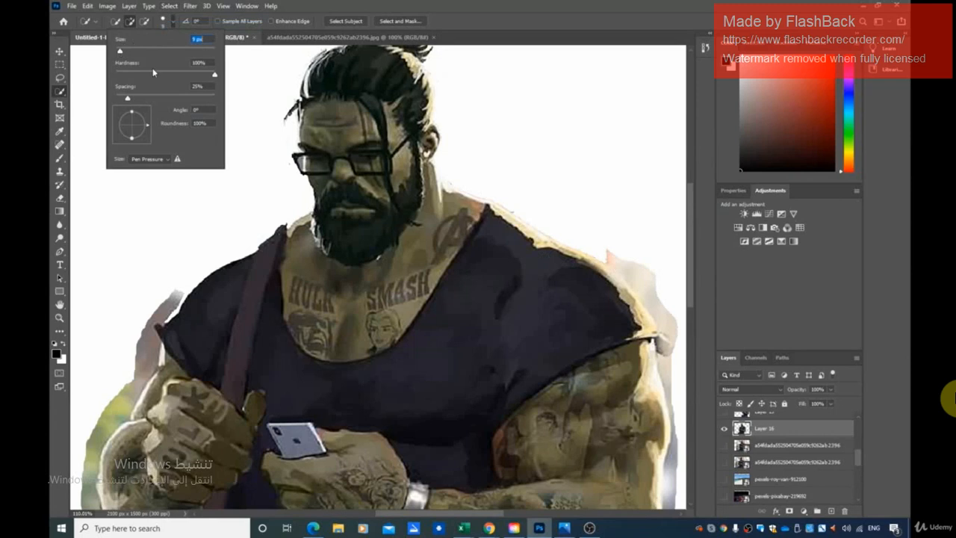
pyautogui.click(647, 271)
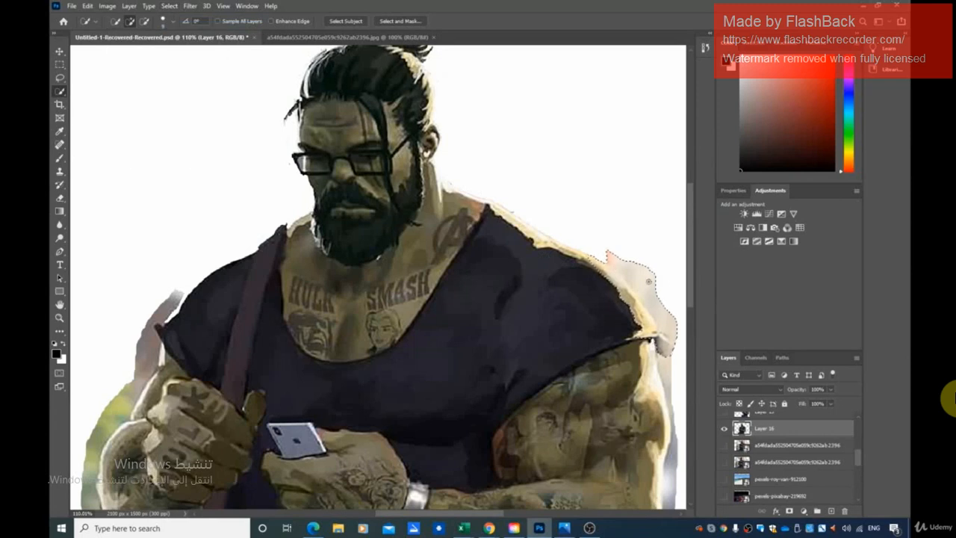
pyautogui.scroll(-3, 660, 323)
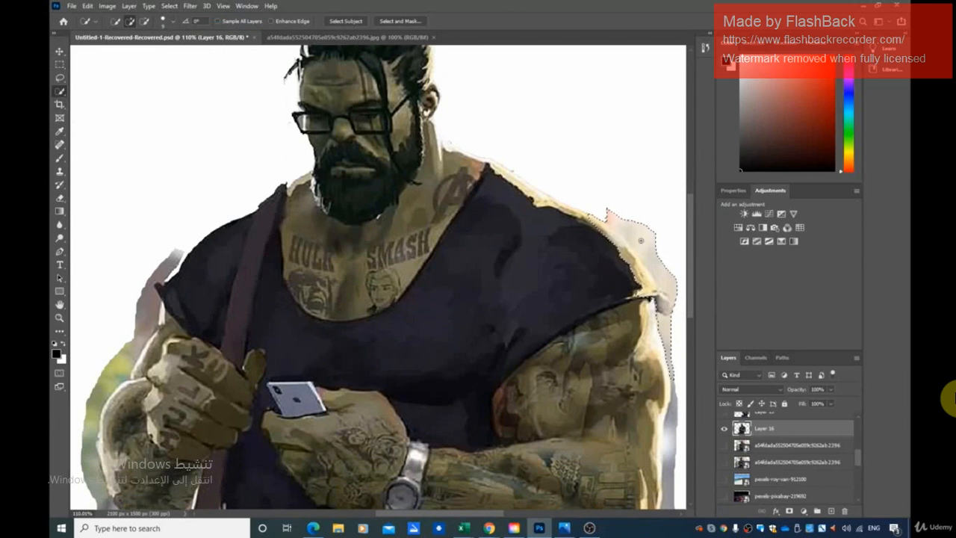
# Clear the selection, trace the background patch beside the right-hand shoulder with the Magnetic Lasso and delete it.
pyautogui.click(60, 77)
pyautogui.click(104, 97)
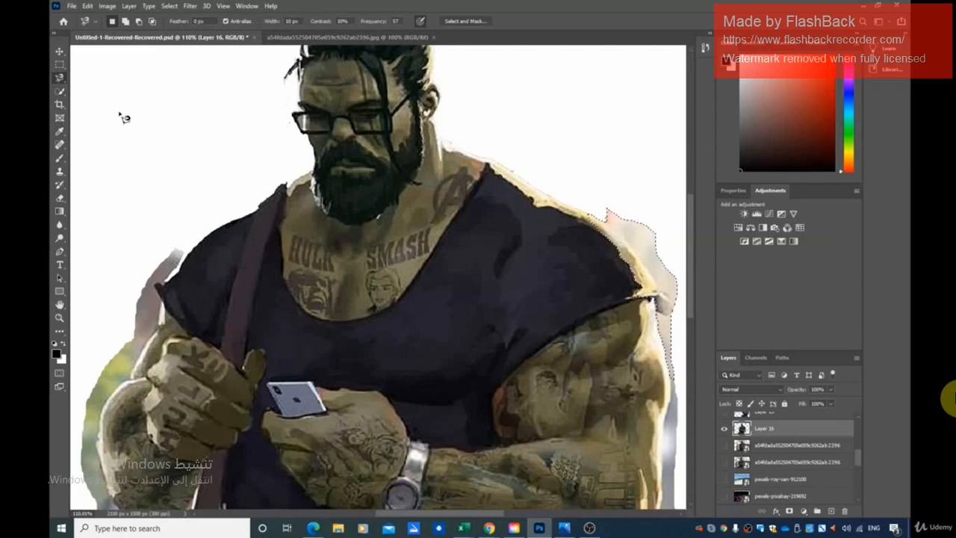
pyautogui.click(169, 6)
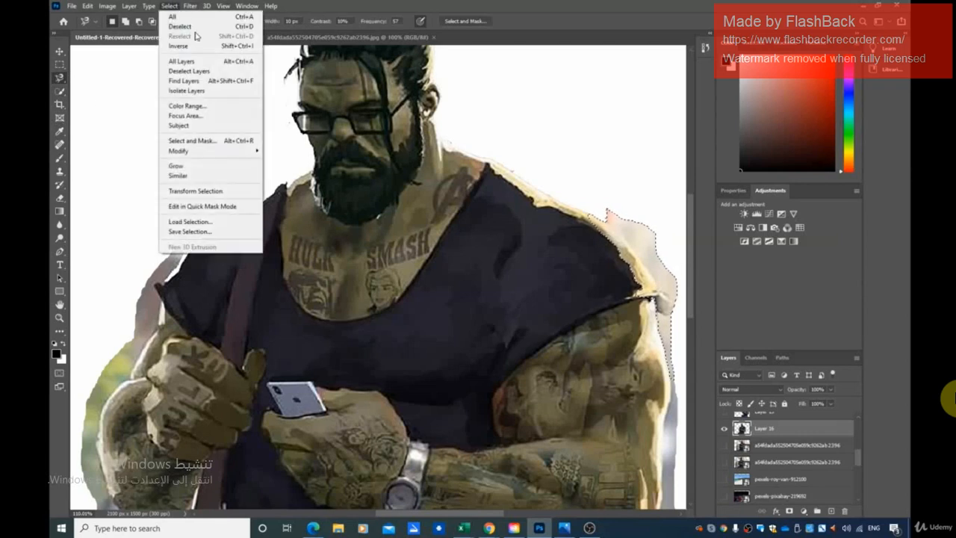
pyautogui.click(187, 25)
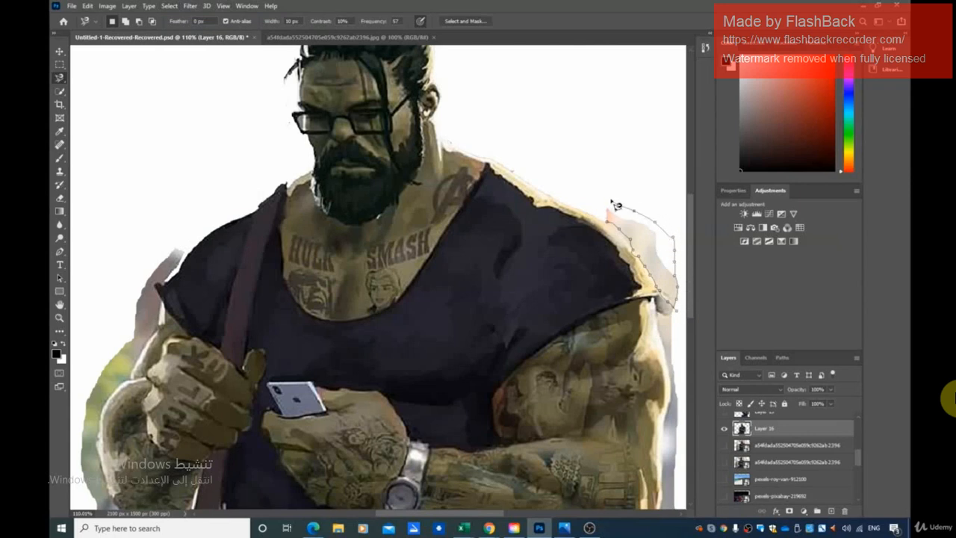
pyautogui.click(606, 223)
pyautogui.press('Delete')
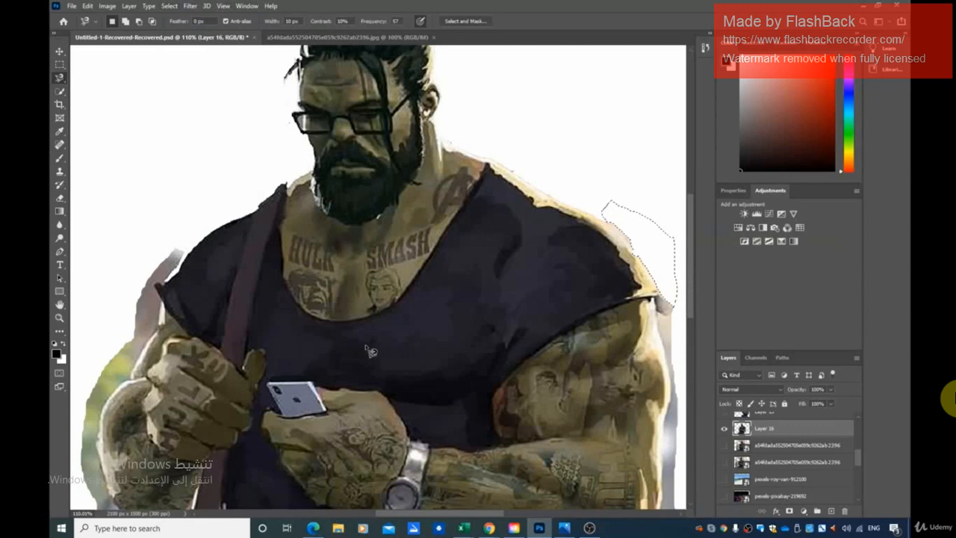
# Select the leftover background along the left-hand shoulder, arm and bag piece by piece with Quick Selection, delete it and clear the selection.
pyautogui.hotkey('ctrl', '-')
pyautogui.scroll(-4, 371, 349)
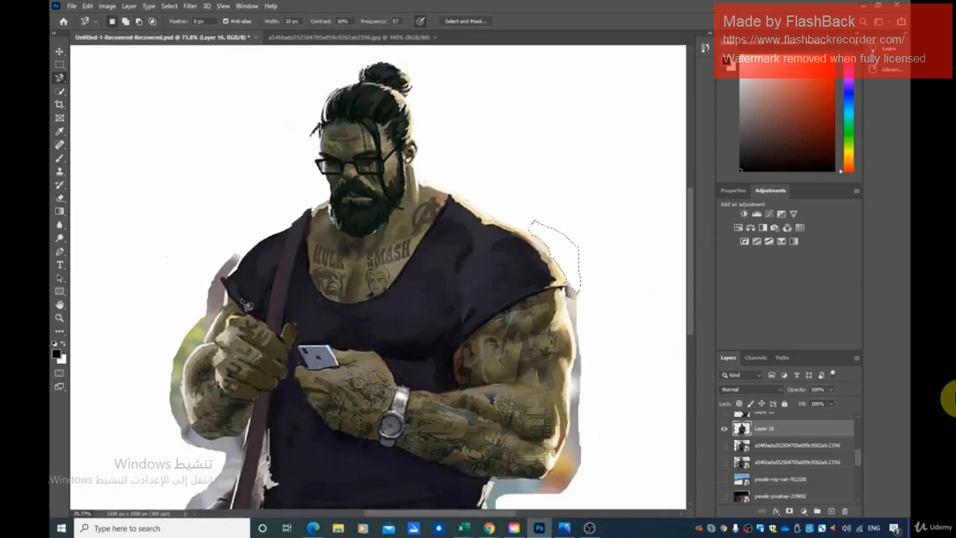
pyautogui.scroll(-5, 359, 321)
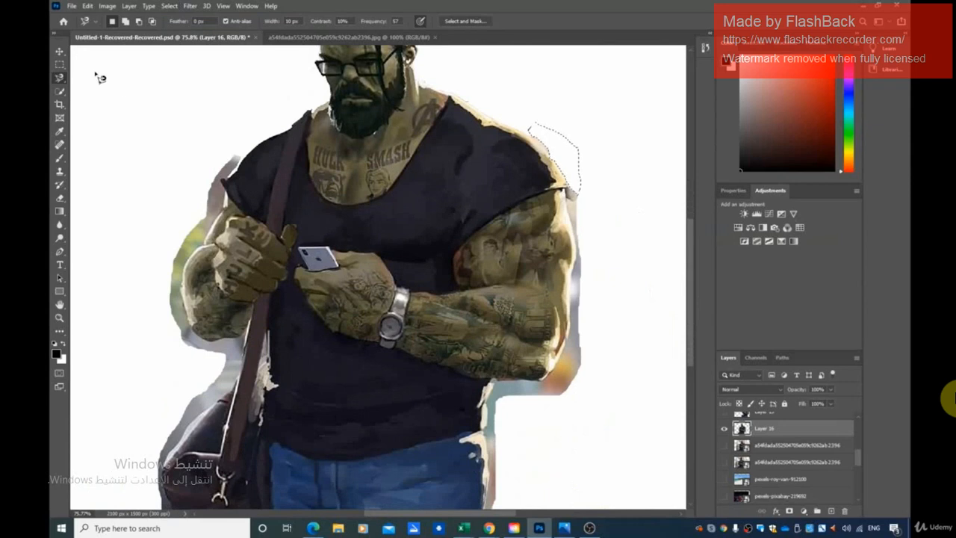
pyautogui.click(59, 90)
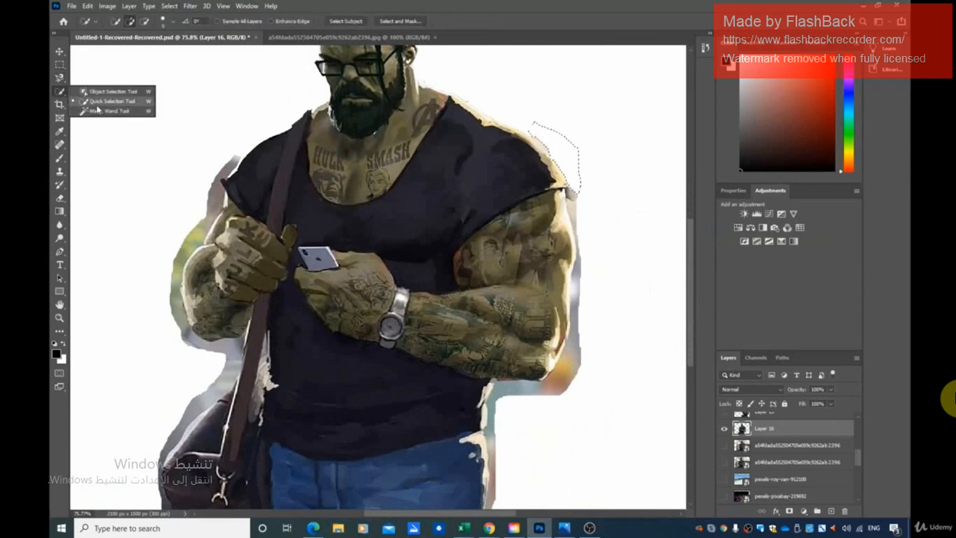
pyautogui.click(98, 103)
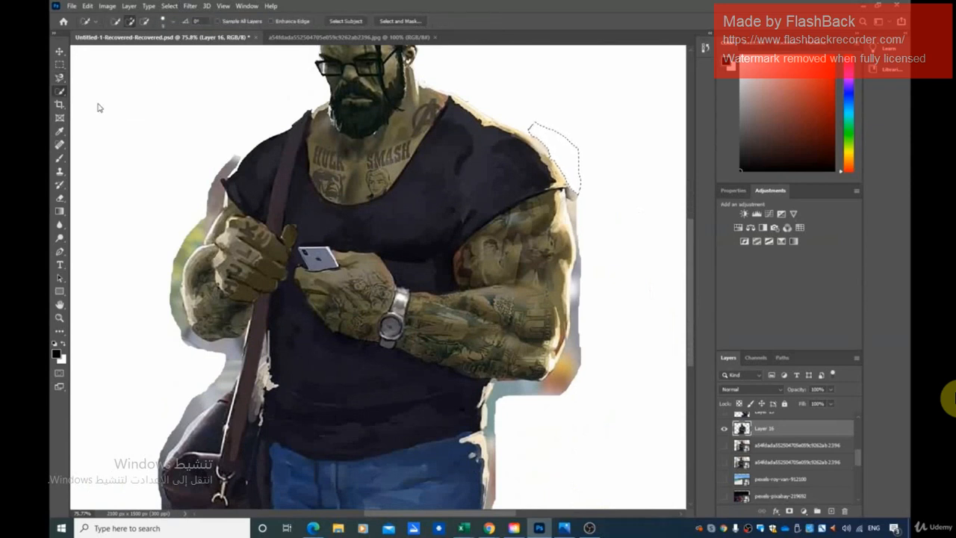
pyautogui.hotkey('ctrl', 'd')
pyautogui.moveTo(235, 161)
pyautogui.mouseDown()
pyautogui.moveTo(177, 277)
pyautogui.moveTo(182, 326)
pyautogui.moveTo(203, 346)
pyautogui.moveTo(235, 353)
pyautogui.moveTo(238, 367)
pyautogui.moveTo(178, 435)
pyautogui.mouseUp()
pyautogui.press('Delete')
pyautogui.hotkey('ctrl', 'd')
pyautogui.press('Delete')
pyautogui.hotkey('ctrl', 'd')
pyautogui.press('Delete')
pyautogui.hotkey('ctrl', 'd')
pyautogui.press('Delete')
pyautogui.hotkey('ctrl', 'd')
pyautogui.press('Delete')
pyautogui.hotkey('ctrl', 'd')
pyautogui.press('Delete')
pyautogui.hotkey('ctrl', 'd')
pyautogui.press('Delete')
pyautogui.hotkey('ctrl', 'd')
pyautogui.press('Delete')
pyautogui.hotkey('ctrl', 'd')
pyautogui.press('Delete')
pyautogui.scroll(-1, 201, 364)
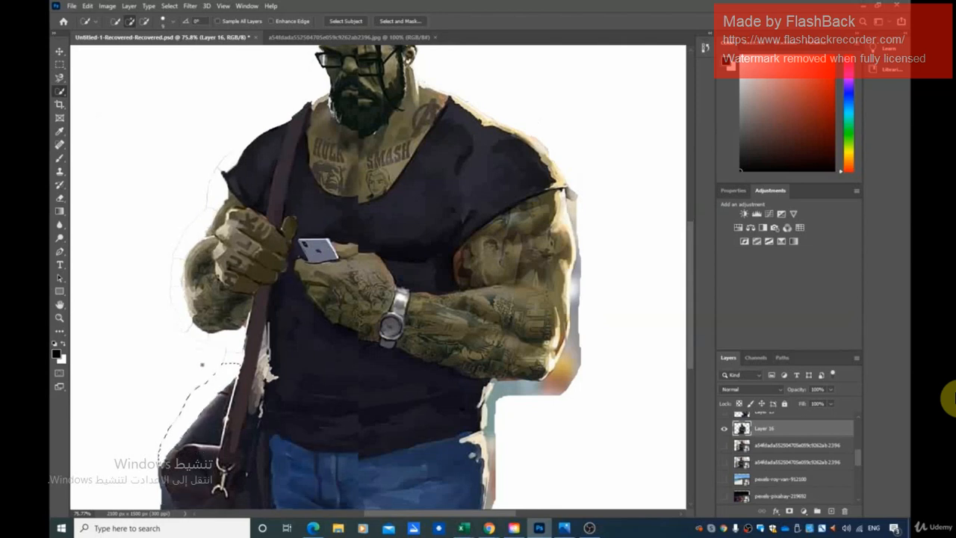
pyautogui.scroll(-1, 201, 364)
pyautogui.hotkey('ctrl', 'd')
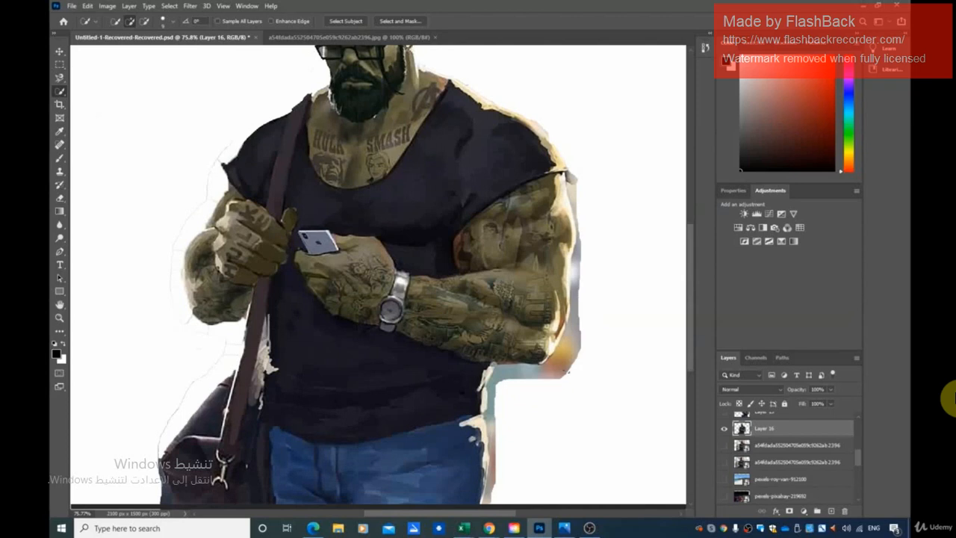
# Quick-select the background strip around the right-hand elbow and down the waist, delete it and clear the selection.
pyautogui.moveTo(564, 369); pyautogui.dragTo(575, 340)
pyautogui.press('Delete')
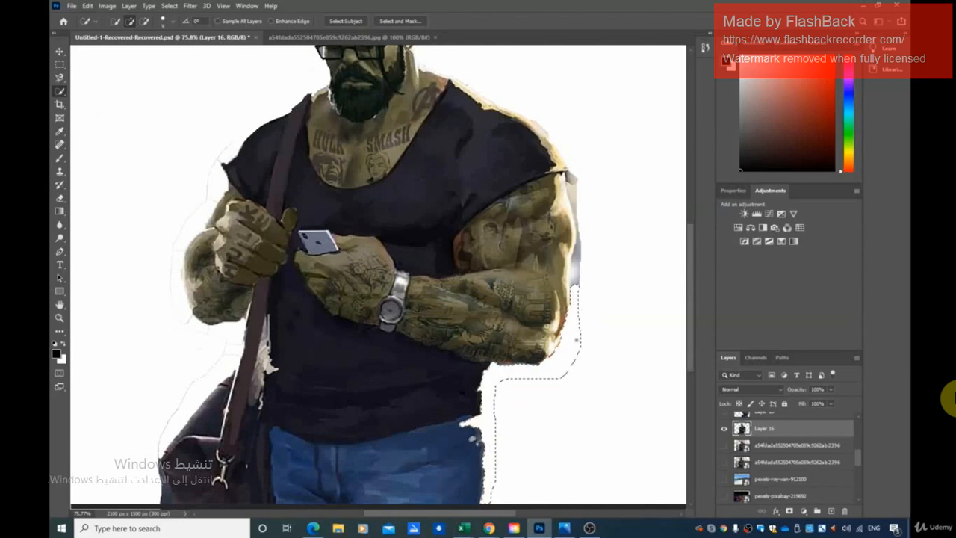
pyautogui.hotkey('ctrl', 'd')
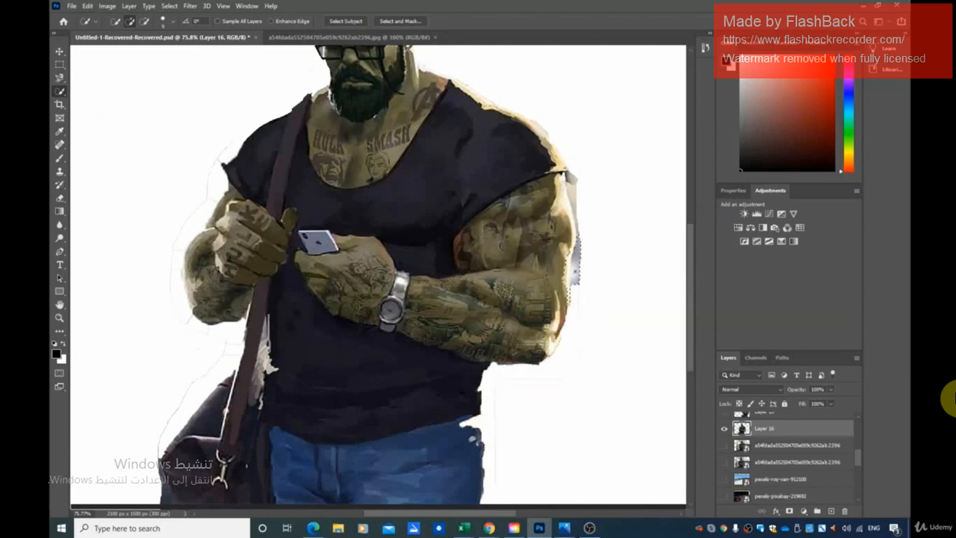
# Trace the remaining background strip along the right-hand upper arm with the Magnetic Lasso and delete it.
pyautogui.moveTo(574, 242); pyautogui.dragTo(573, 184)
pyautogui.click(60, 78)
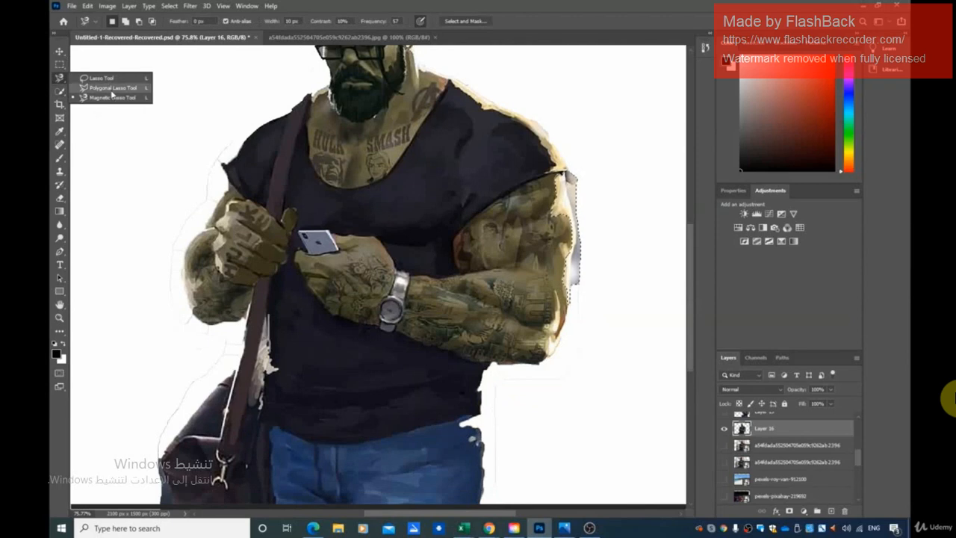
pyautogui.click(100, 97)
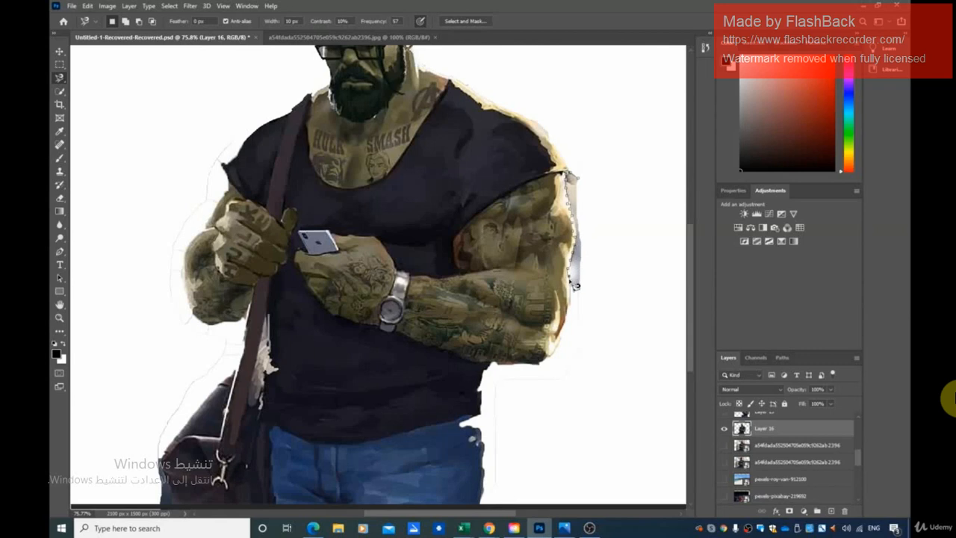
pyautogui.click(583, 182)
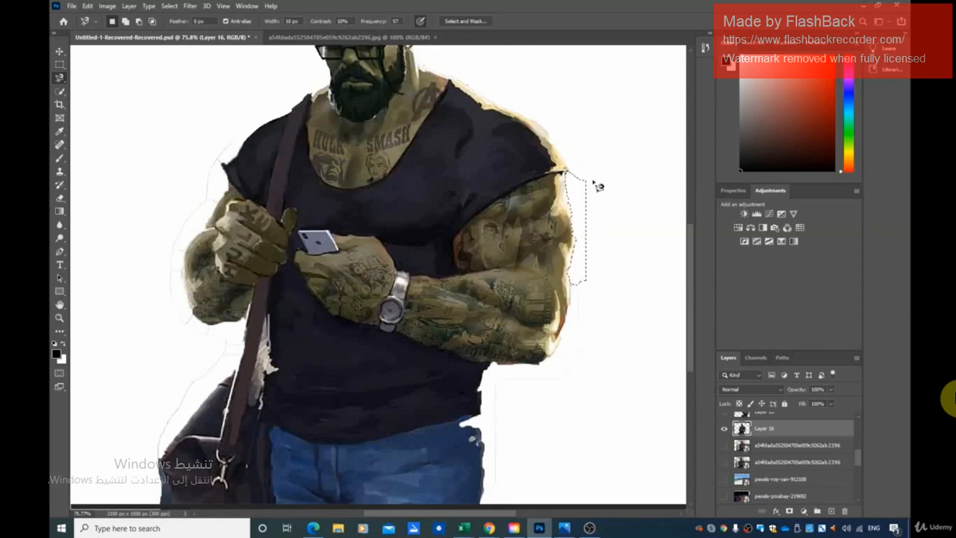
pyautogui.scroll(-3, 576, 373)
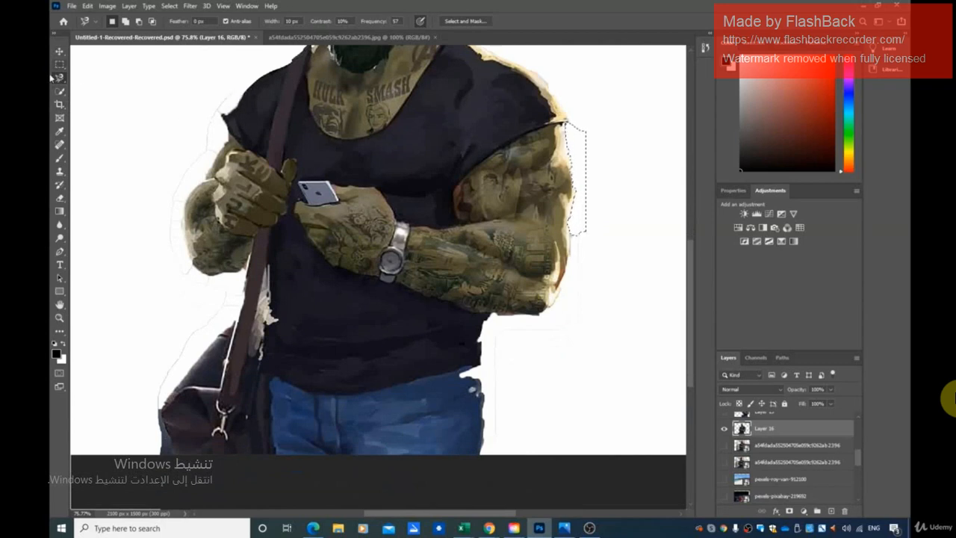
# Try to select the faint outline beside the left-hand shoulder and the fringe at the bag's lower corner with the Magic Wand.
pyautogui.click(65, 94)
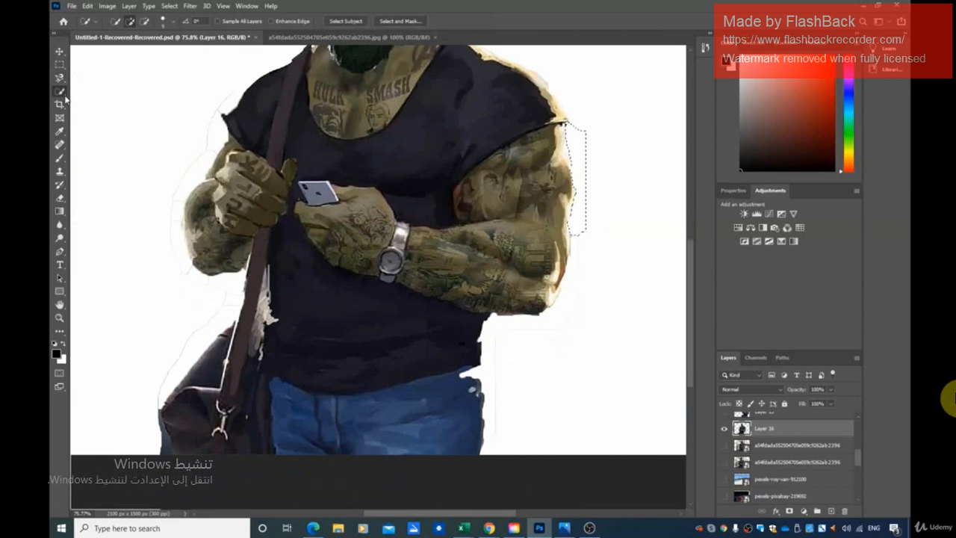
pyautogui.rightClick(64, 97)
pyautogui.click(98, 112)
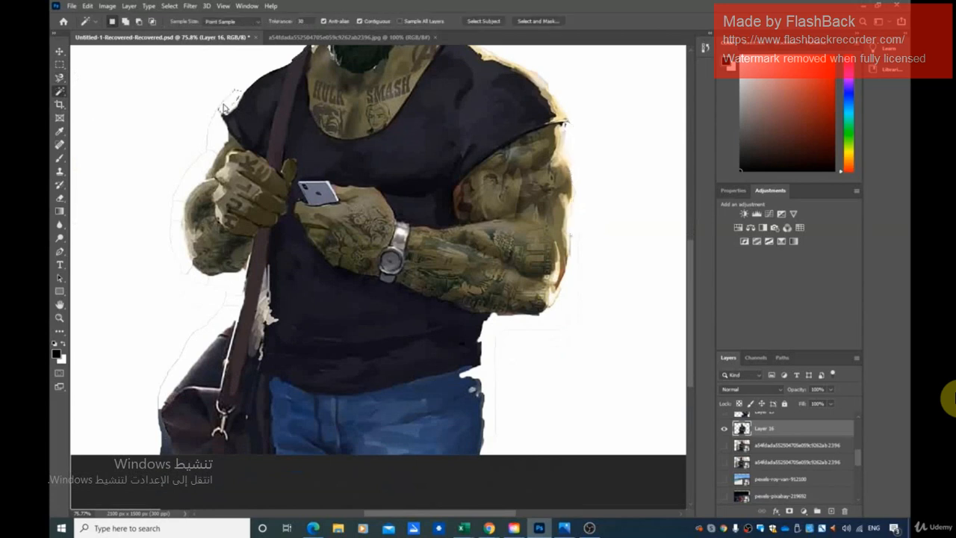
pyautogui.click(218, 109)
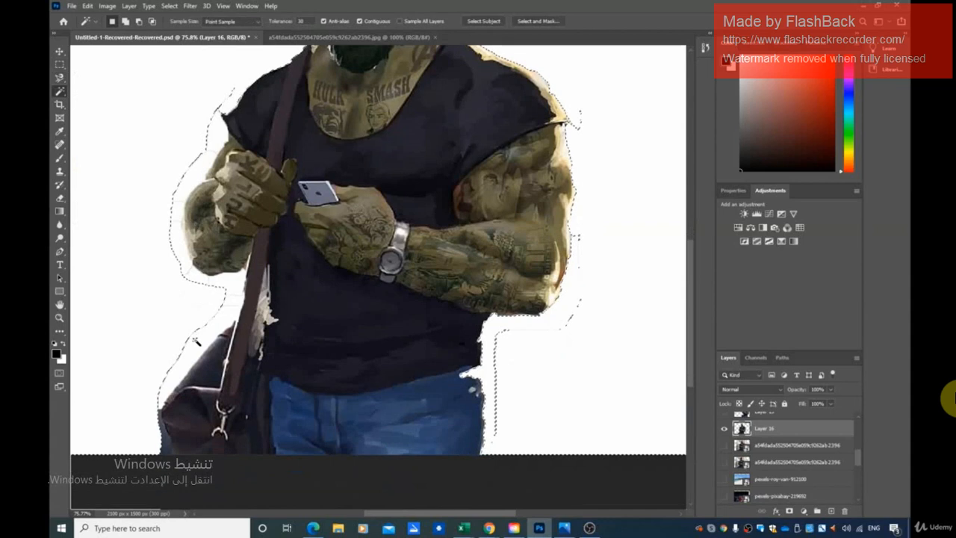
pyautogui.click(168, 447)
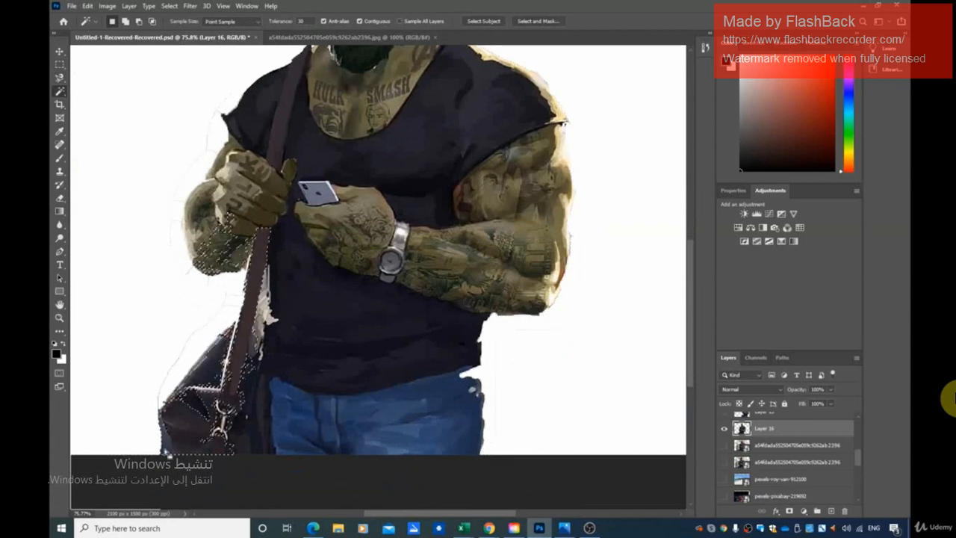
pyautogui.click(166, 452)
pyautogui.click(166, 452)
pyautogui.click(167, 453)
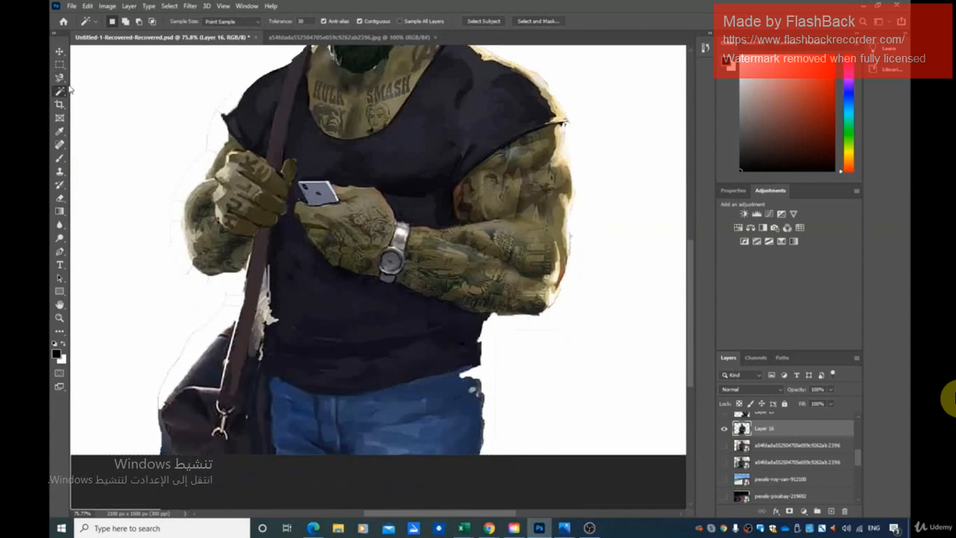
# Try to outline the leftover fringe beside the bag and left-hand arm with the Polygonal Lasso, and clear the selection.
pyautogui.click(60, 77)
pyautogui.click(104, 85)
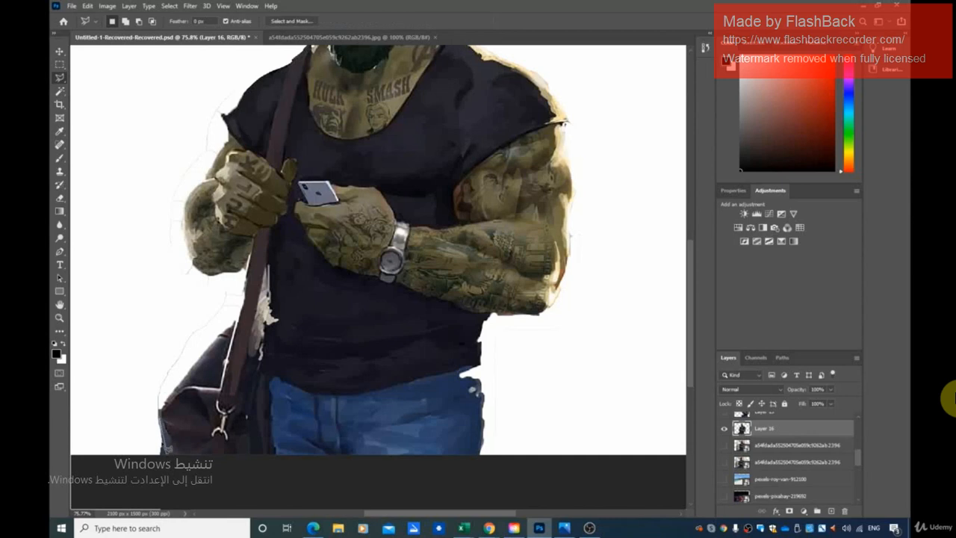
pyautogui.click(168, 447)
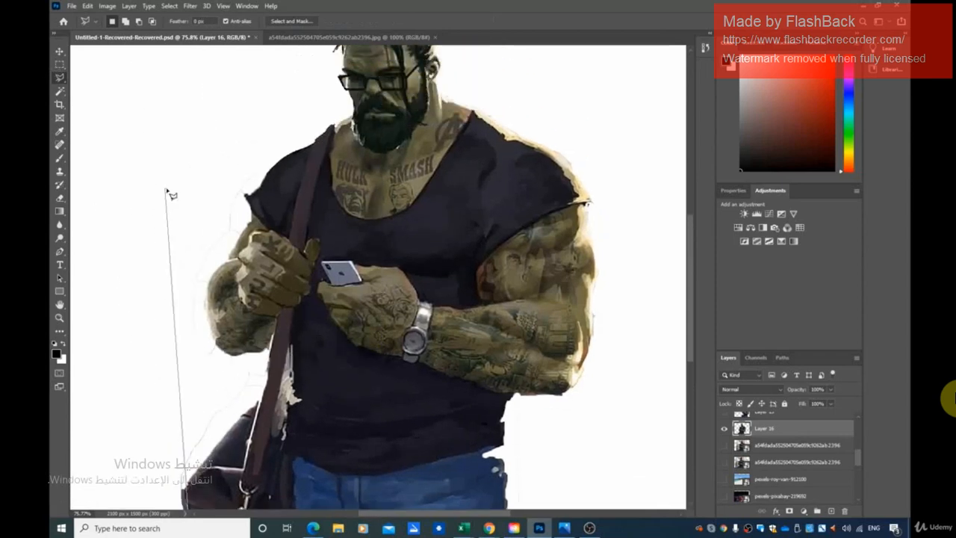
pyautogui.click(166, 190)
pyautogui.doubleClick(171, 246)
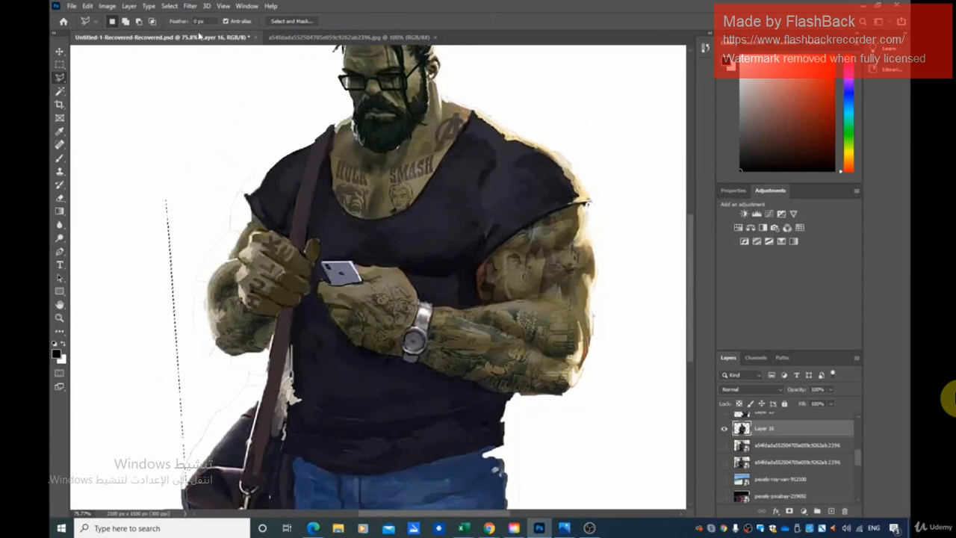
pyautogui.click(178, 8)
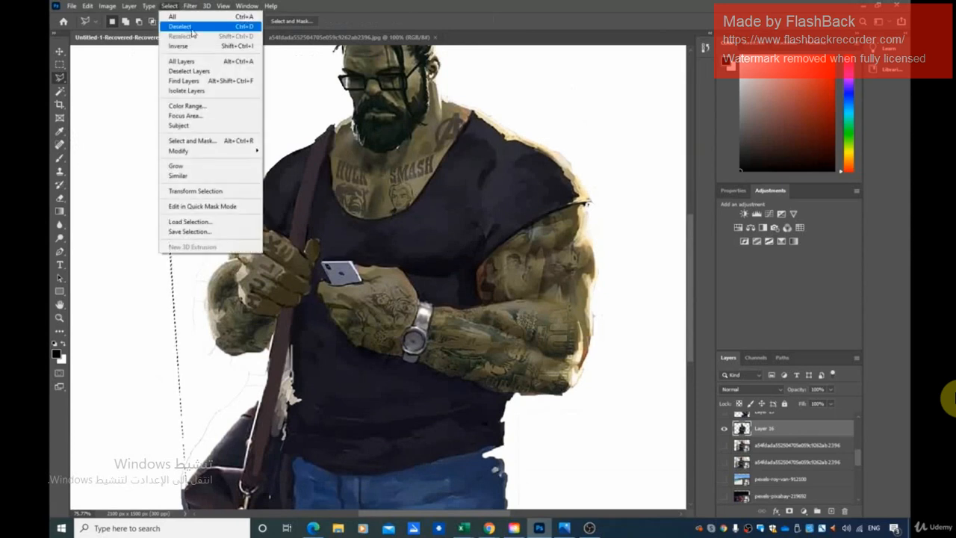
pyautogui.click(189, 27)
# Try to select the leftover fringe at the bag's lower corner with the Magic Wand.
pyautogui.scroll(-2, 211, 289)
pyautogui.scroll(-2, 378, 278)
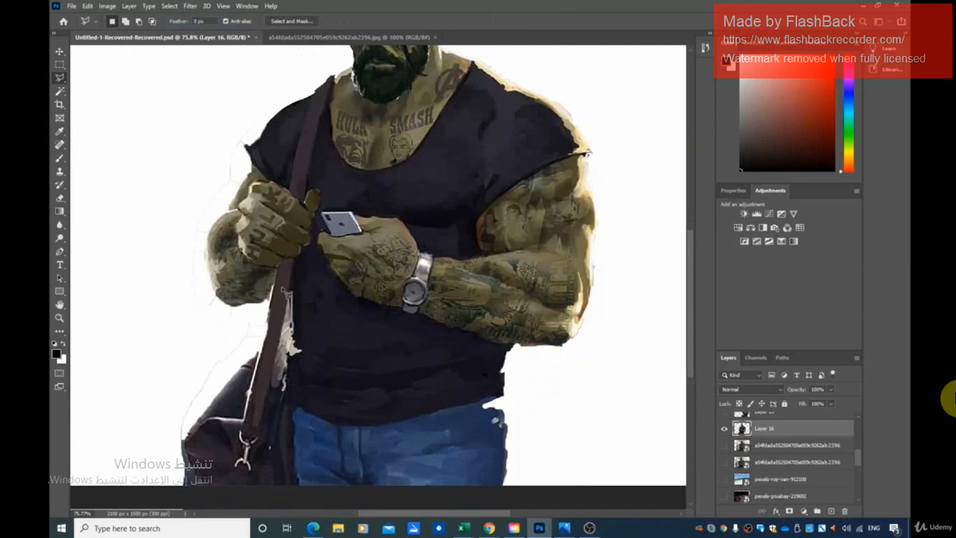
pyautogui.scroll(-3, 288, 289)
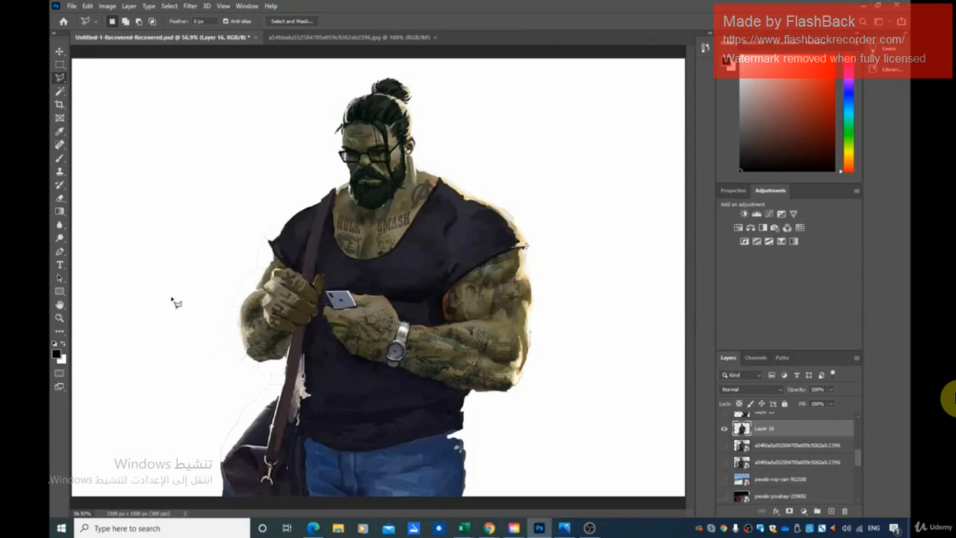
pyautogui.click(60, 91)
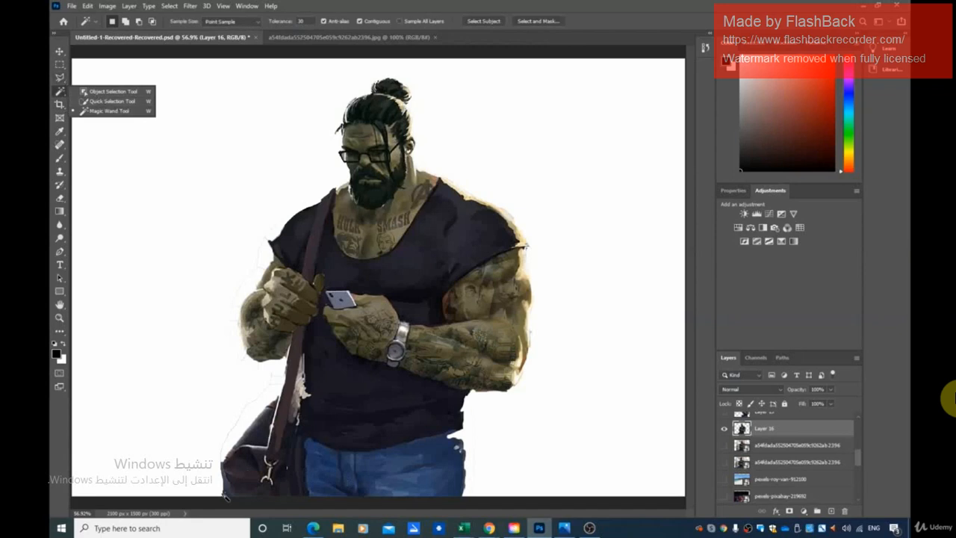
pyautogui.click(105, 113)
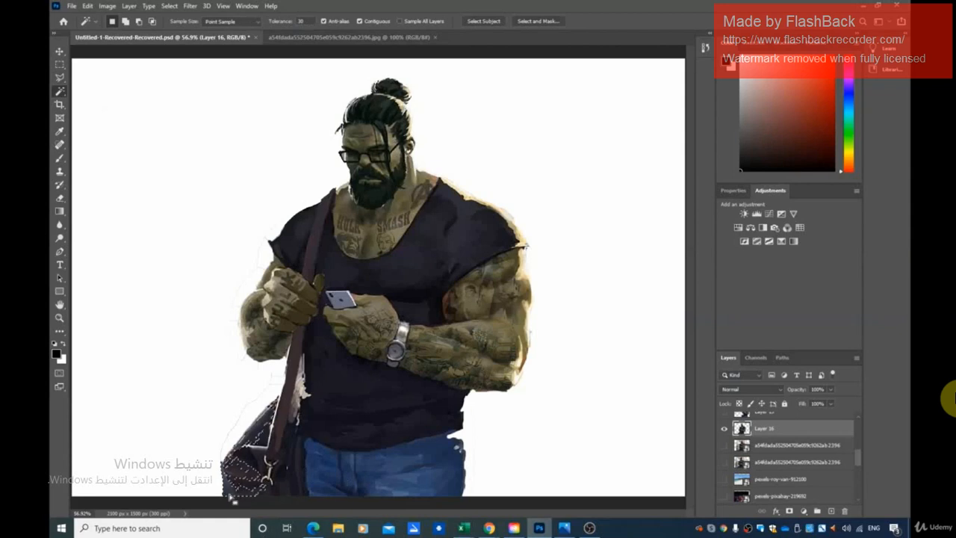
pyautogui.click(247, 468)
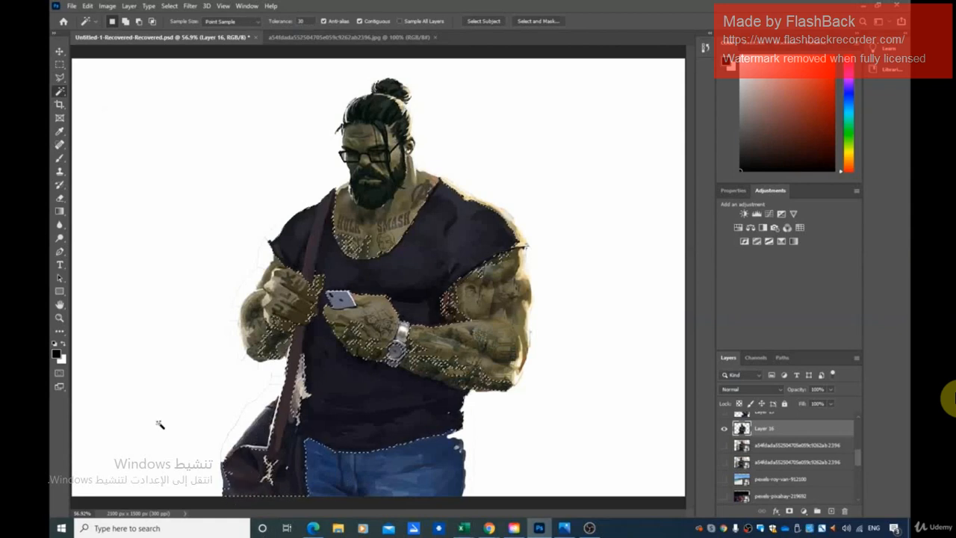
# Clear the selection, then trace the background patch between the bag strap and the shirt with the Magnetic Lasso and delete it.
pyautogui.rightClick(62, 80)
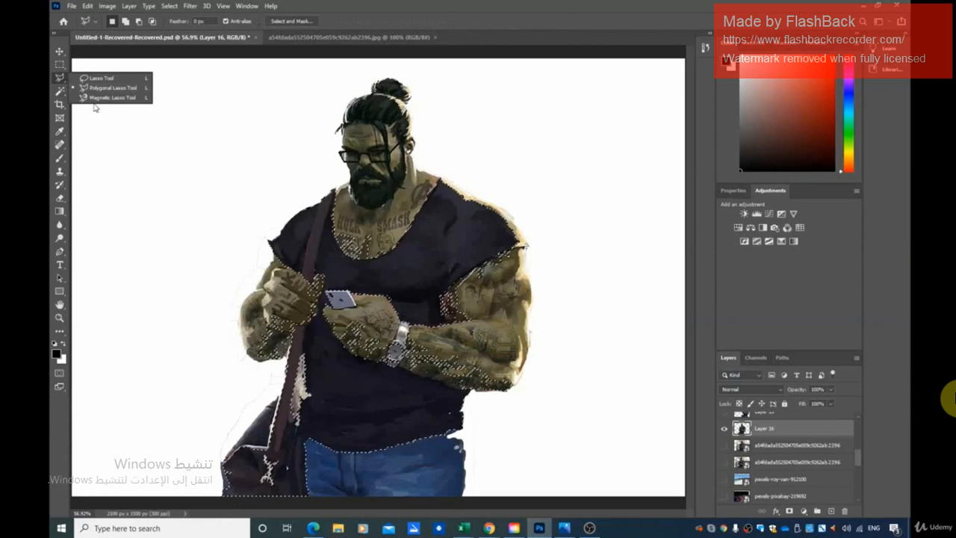
pyautogui.click(95, 98)
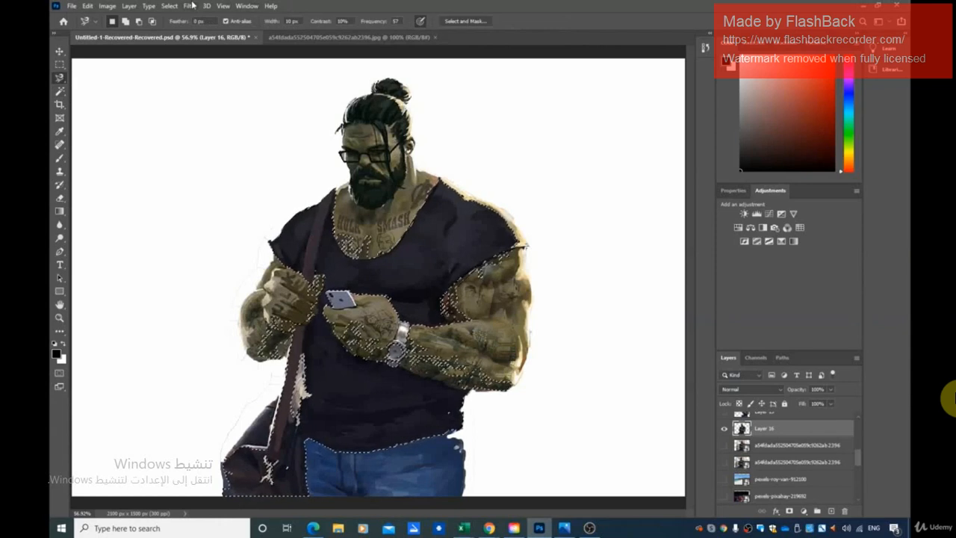
pyautogui.click(170, 6)
pyautogui.click(182, 27)
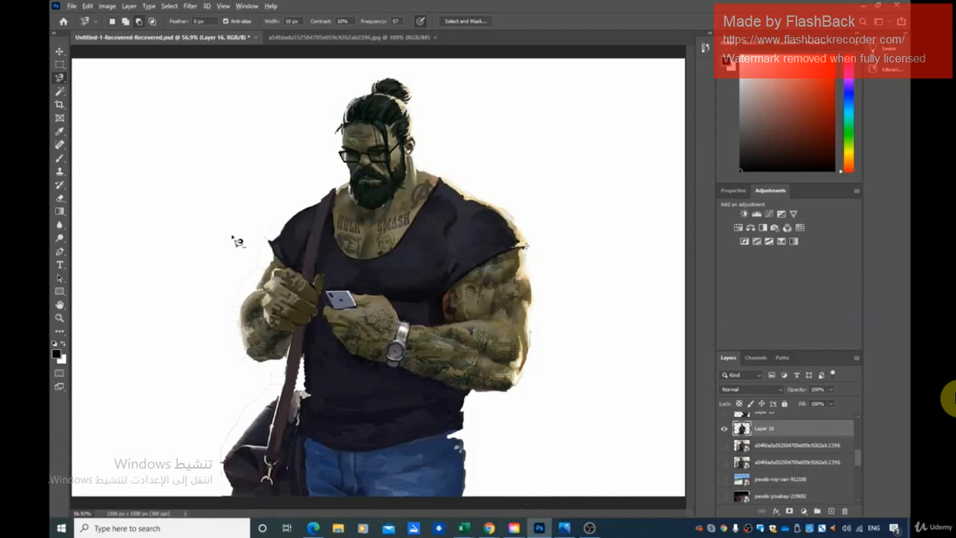
# Lasso the faint outline beside the left-hand shoulder and arm freehand and delete it.
pyautogui.scroll(1, 237, 232)
pyautogui.scroll(5, 237, 232)
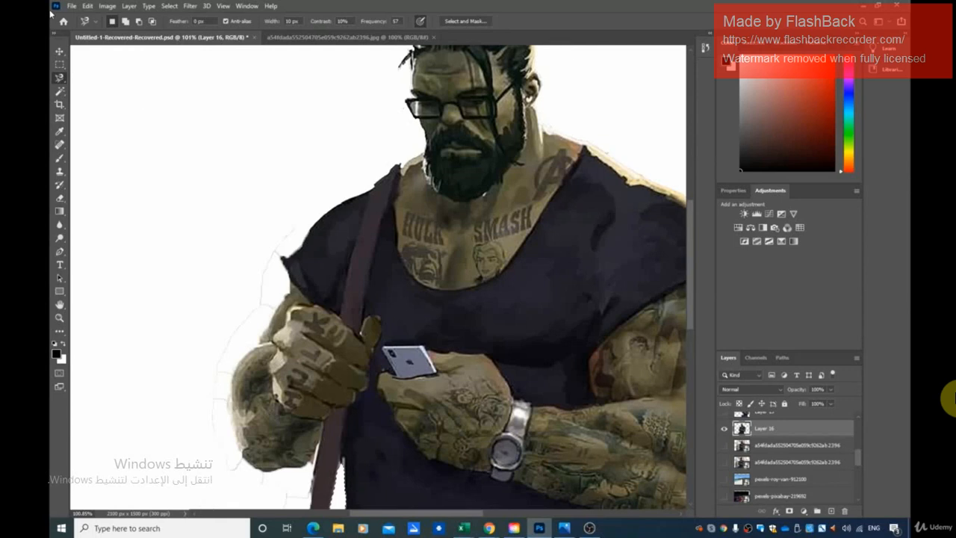
pyautogui.rightClick(65, 94)
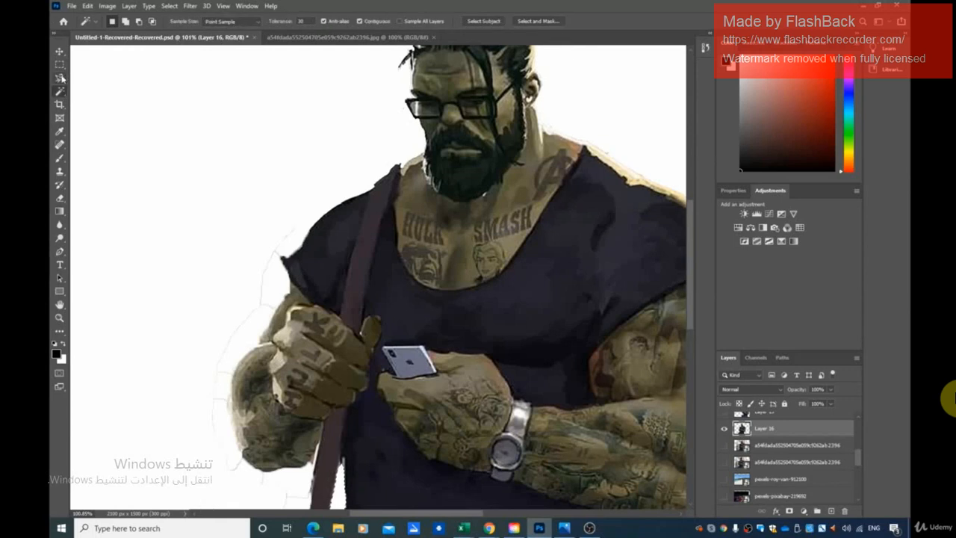
pyautogui.rightClick(62, 78)
pyautogui.click(102, 77)
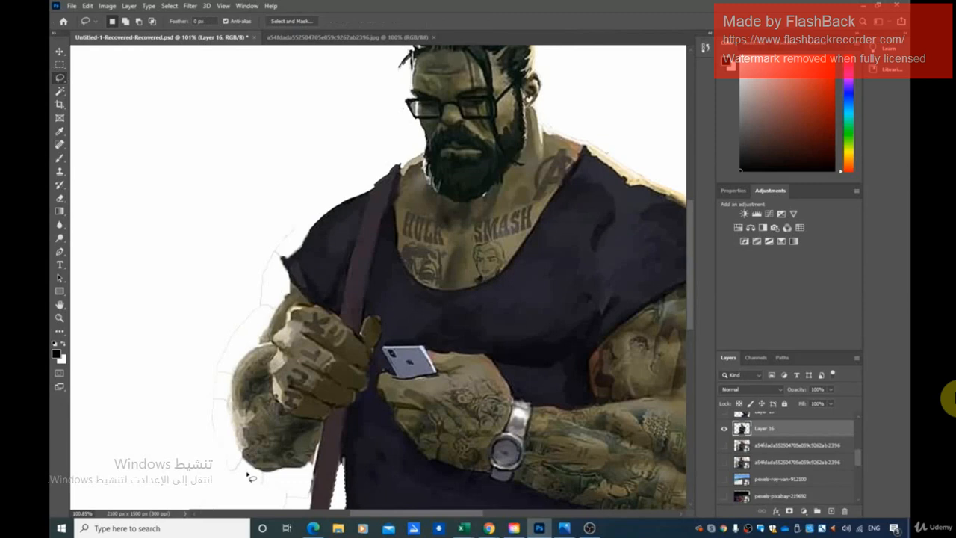
pyautogui.moveTo(250, 478)
pyautogui.mouseDown()
pyautogui.moveTo(221, 439)
pyautogui.moveTo(216, 388)
pyautogui.moveTo(261, 315)
pyautogui.moveTo(276, 253)
pyautogui.moveTo(301, 215)
pyautogui.moveTo(266, 231)
pyautogui.moveTo(210, 380)
pyautogui.moveTo(203, 457)
pyautogui.moveTo(226, 495)
pyautogui.moveTo(251, 482)
pyautogui.mouseUp()
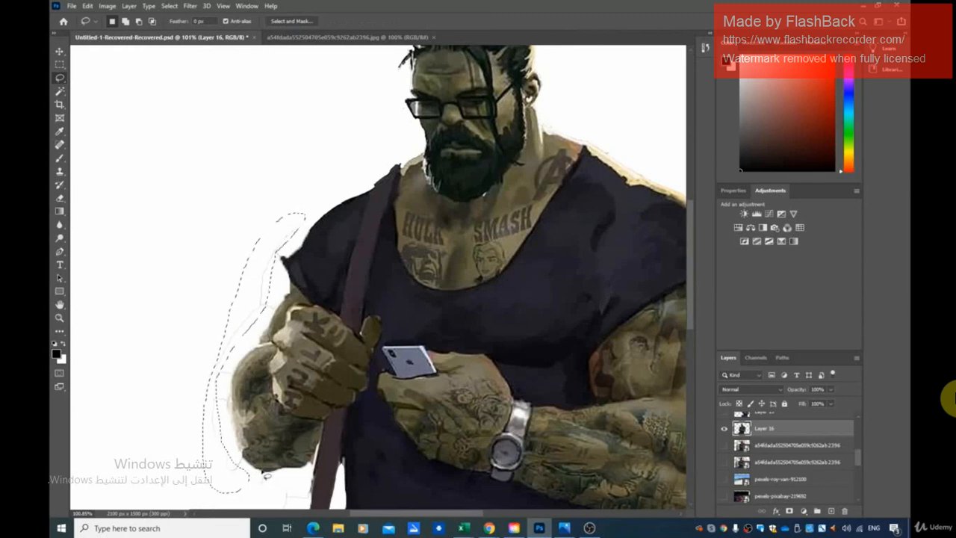
# Lasso the faint outline running from the left-hand elbow down past the bag, delete it and clear the selection.
pyautogui.scroll(-2, 252, 481)
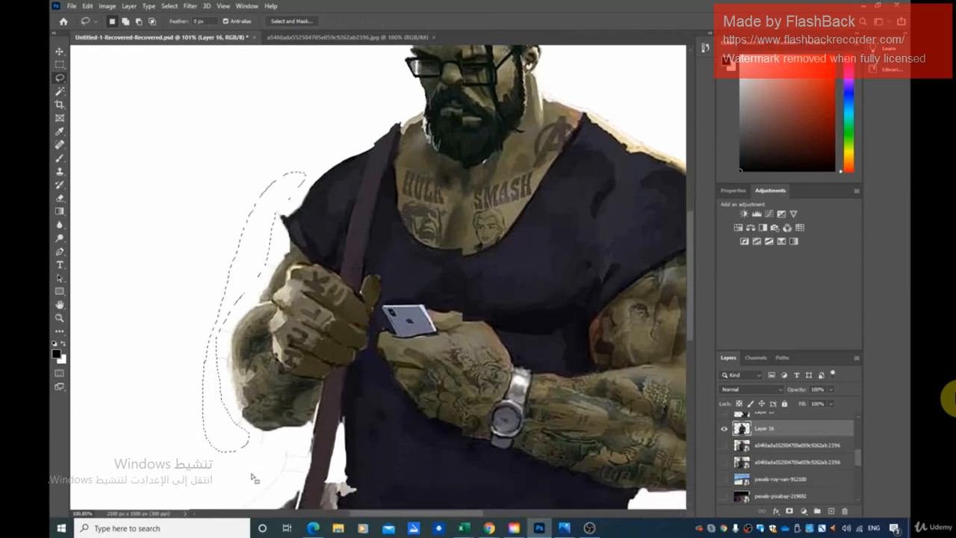
pyautogui.scroll(-2, 252, 478)
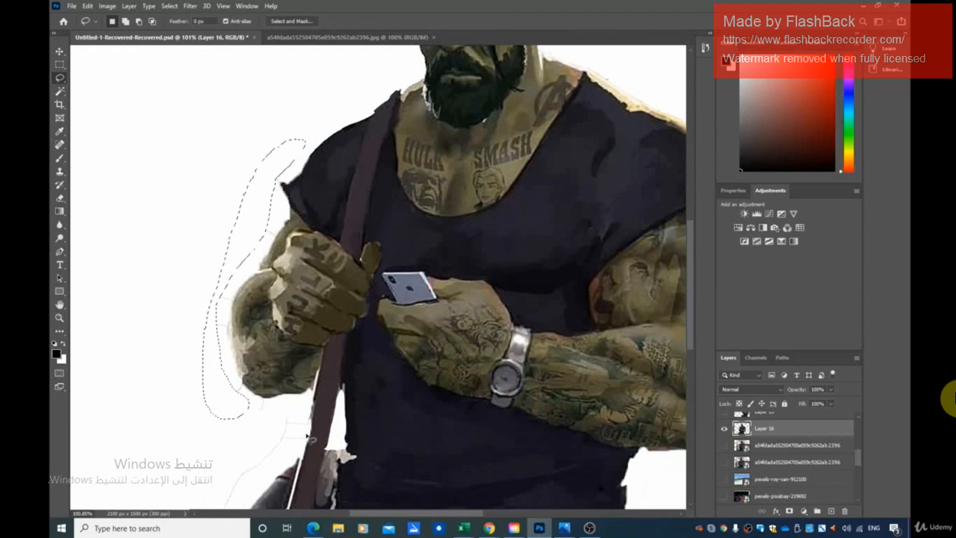
pyautogui.scroll(-5, 310, 439)
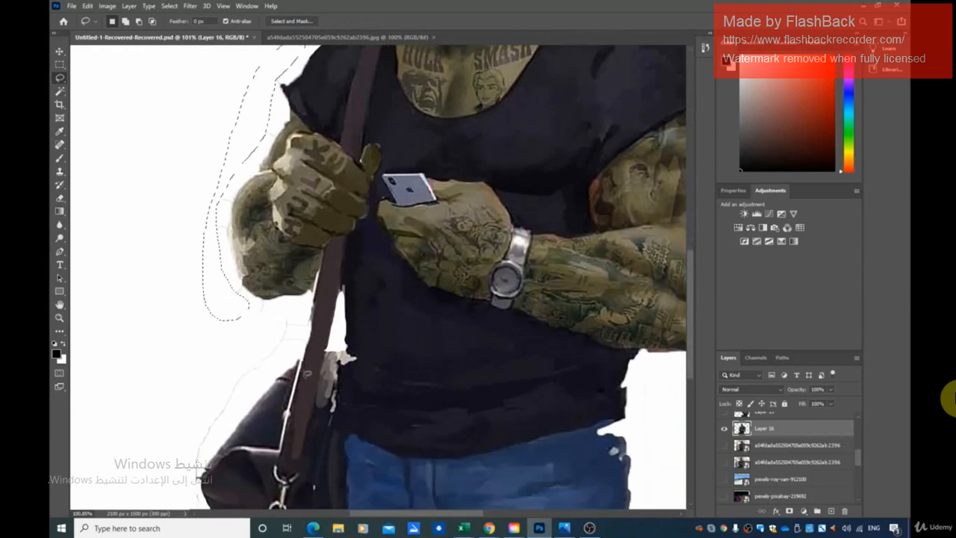
pyautogui.scroll(-4, 306, 374)
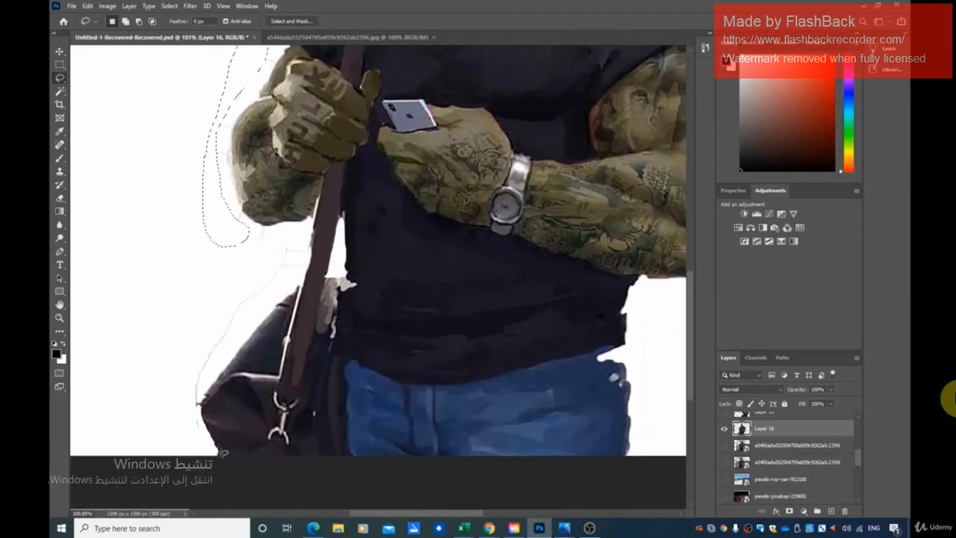
pyautogui.scroll(-1, 223, 452)
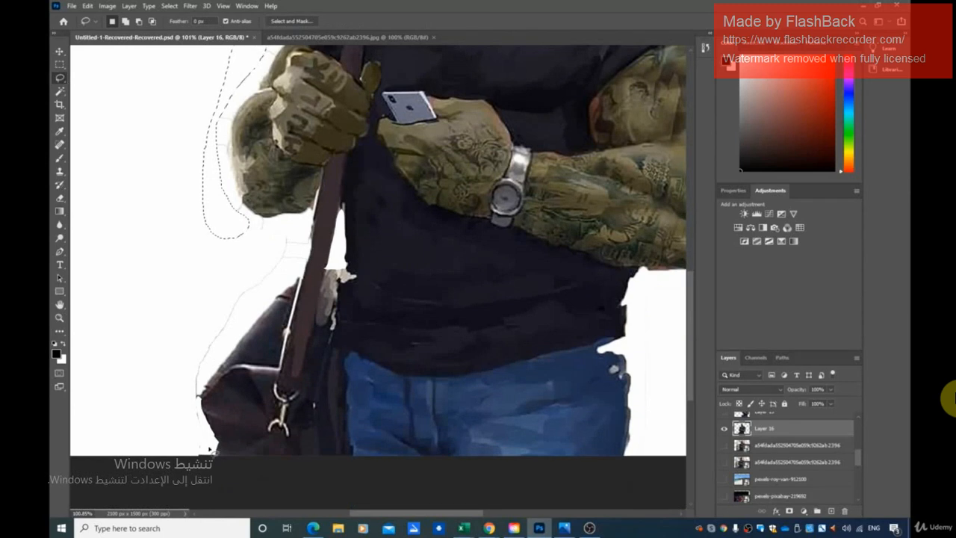
pyautogui.moveTo(211, 451)
pyautogui.mouseDown()
pyautogui.moveTo(198, 389)
pyautogui.moveTo(278, 282)
pyautogui.moveTo(297, 237)
pyautogui.moveTo(233, 205)
pyautogui.moveTo(221, 210)
pyautogui.moveTo(209, 245)
pyautogui.moveTo(172, 402)
pyautogui.moveTo(179, 449)
pyautogui.moveTo(213, 452)
pyautogui.mouseUp()
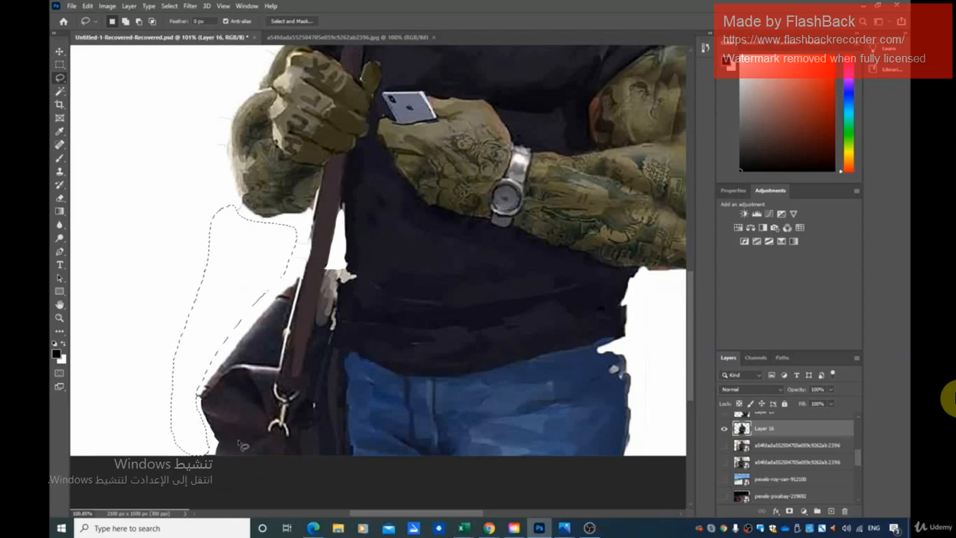
pyautogui.hotkey('ctrl', 'd')
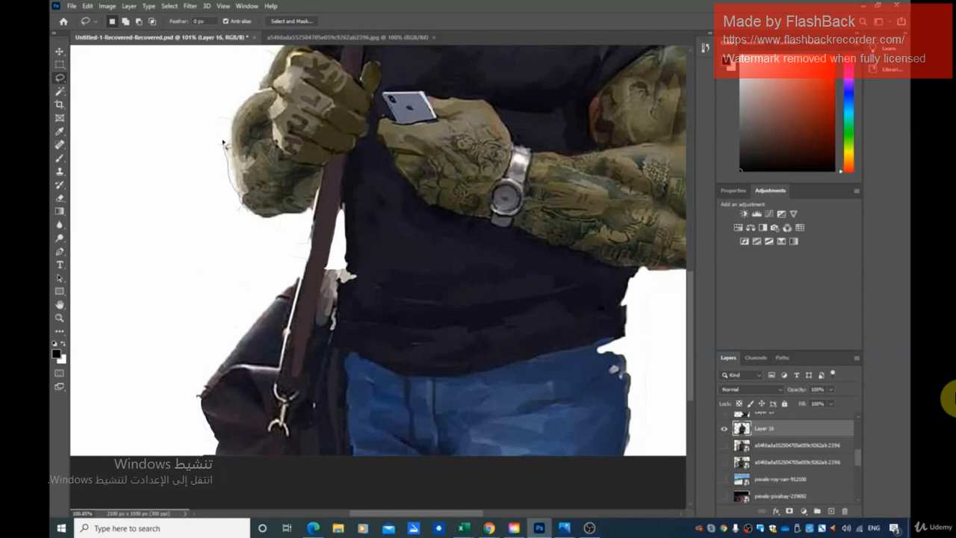
# Lasso and delete the remaining traces beside the left-hand forearm, the bag and the forehead, and clear the selection.
pyautogui.moveTo(216, 134)
pyautogui.mouseDown()
pyautogui.moveTo(218, 198)
pyautogui.moveTo(249, 212)
pyautogui.mouseUp()
pyautogui.press('Delete')
pyautogui.moveTo(188, 383); pyautogui.dragTo(194, 391)
pyautogui.scroll(-1, 426, 422)
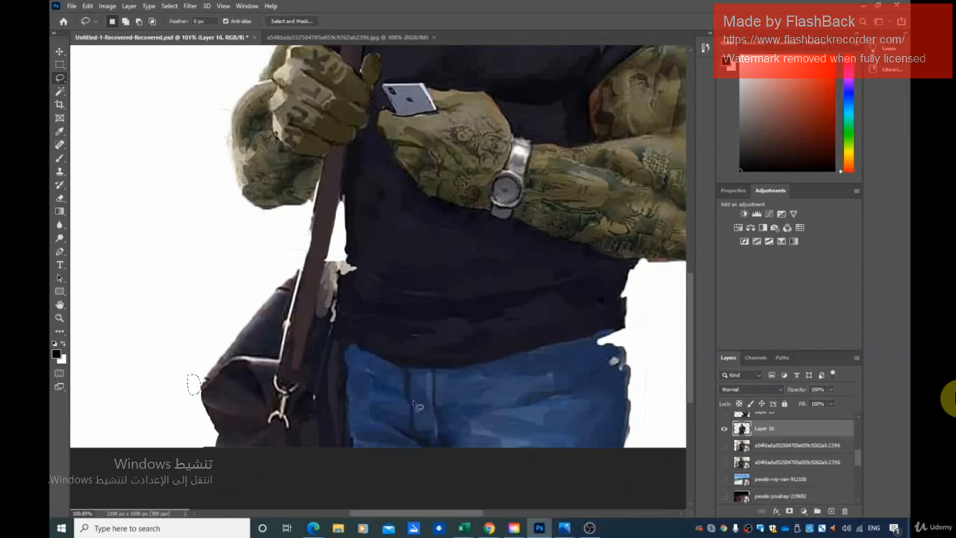
pyautogui.scroll(-3, 448, 388)
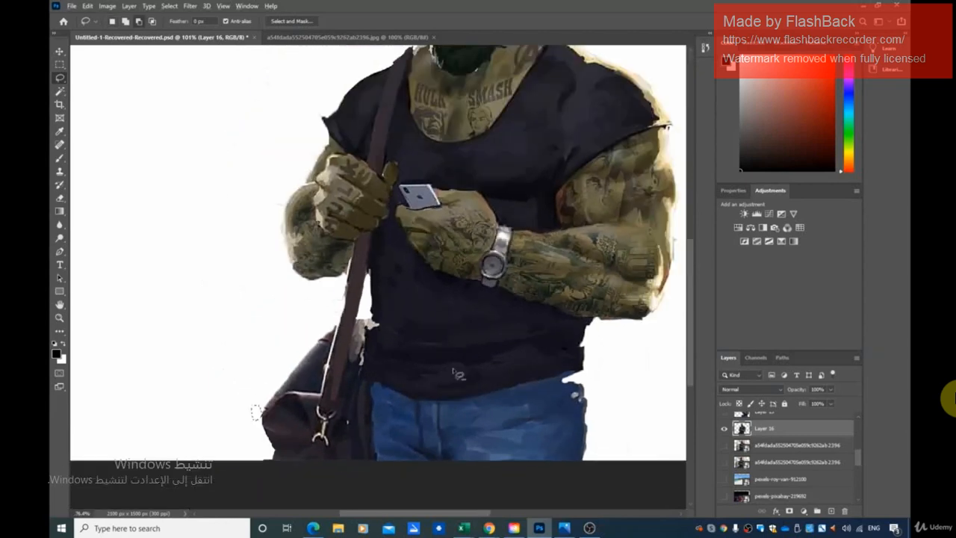
pyautogui.scroll(-3, 457, 375)
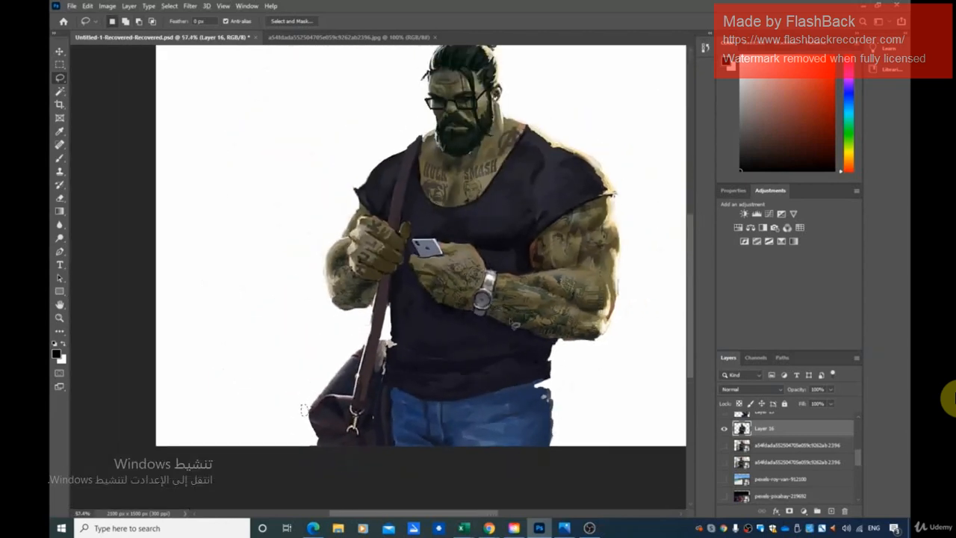
pyautogui.scroll(2, 556, 386)
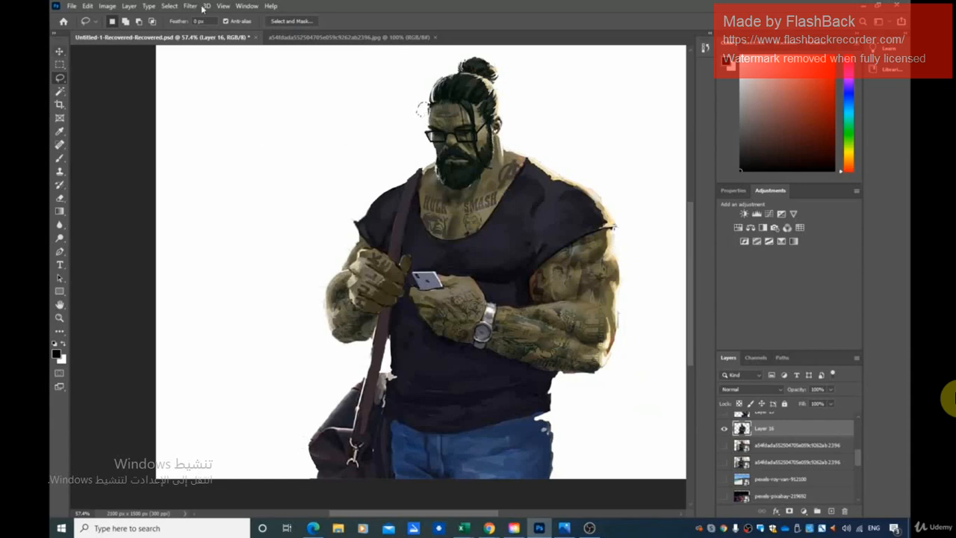
pyautogui.click(169, 6)
pyautogui.click(179, 28)
# Preview the night-city photo behind the man, then show the beach photo as the background.
pyautogui.click(724, 497)
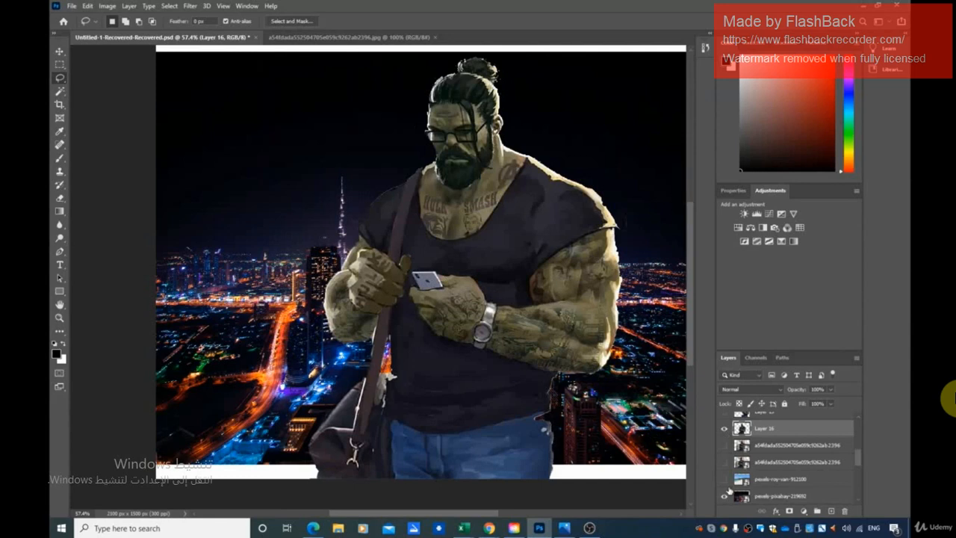
pyautogui.click(724, 479)
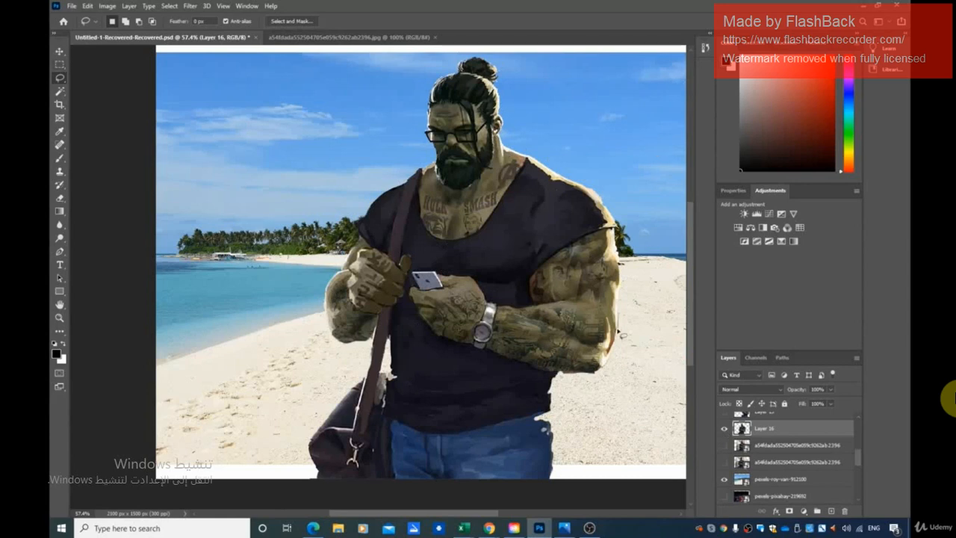
pyautogui.scroll(-1, 621, 337)
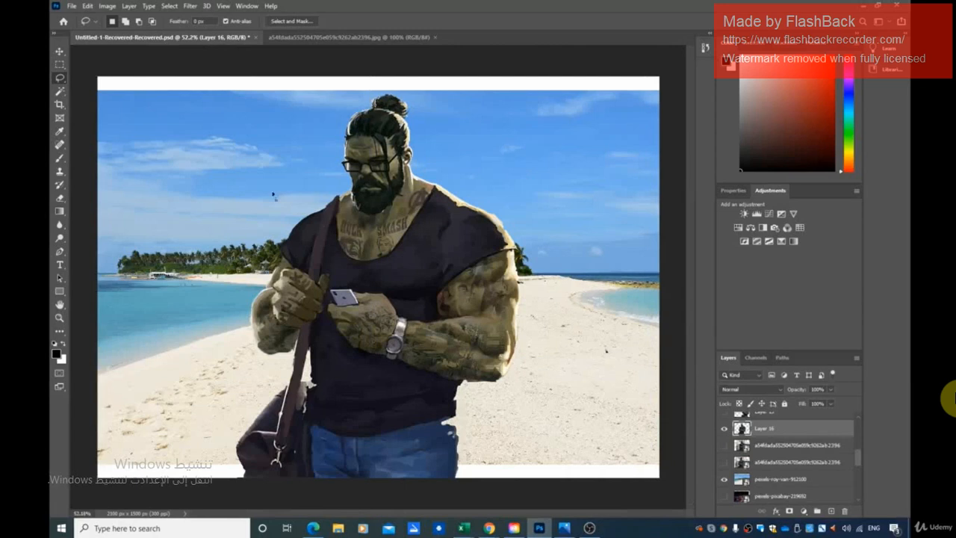
# Move the man to the right-hand side of the beach and scale him to 84.79%, keeping him at the photo's lower edge.
pyautogui.click(58, 52)
pyautogui.moveTo(362, 298); pyautogui.dragTo(510, 271)
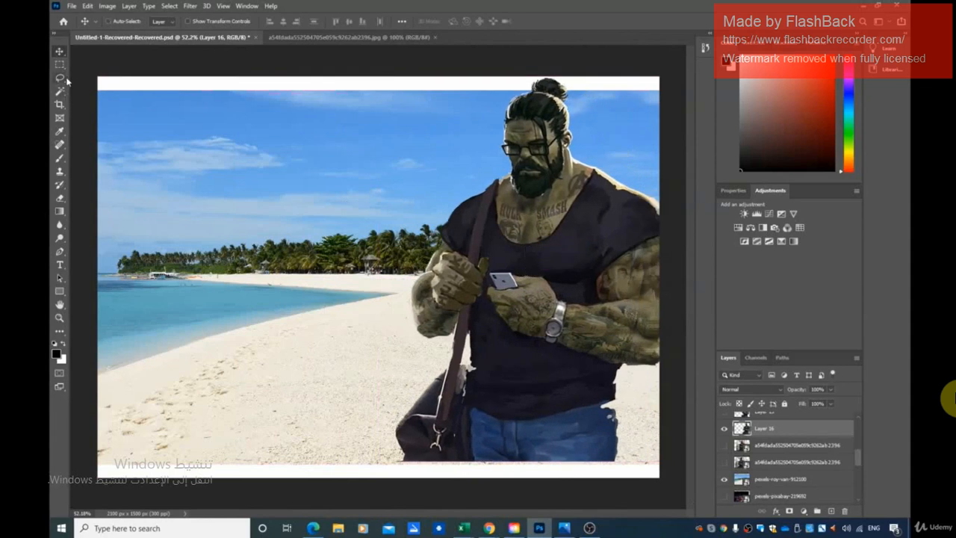
pyautogui.hotkey('ctrl', 't')
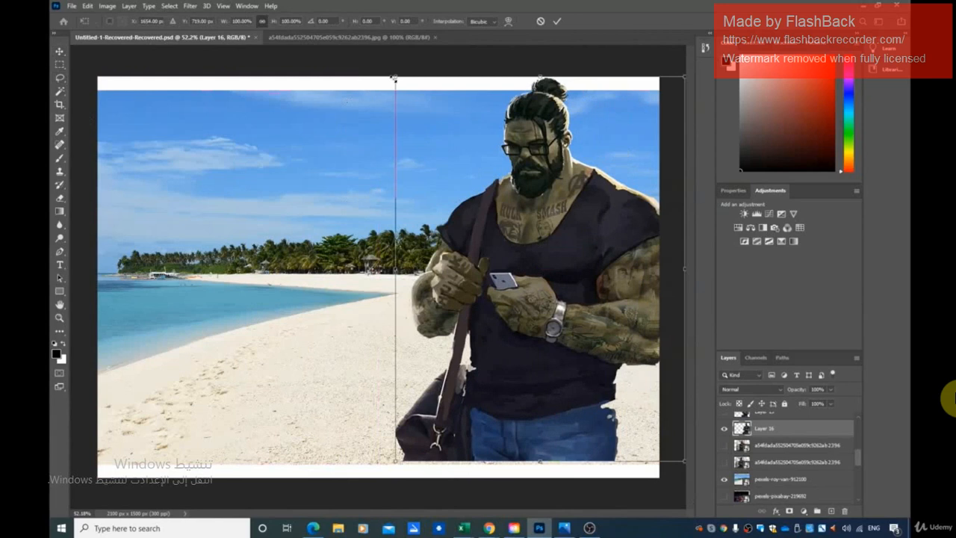
pyautogui.moveTo(393, 78); pyautogui.dragTo(433, 140)
pyautogui.moveTo(631, 302); pyautogui.dragTo(616, 302)
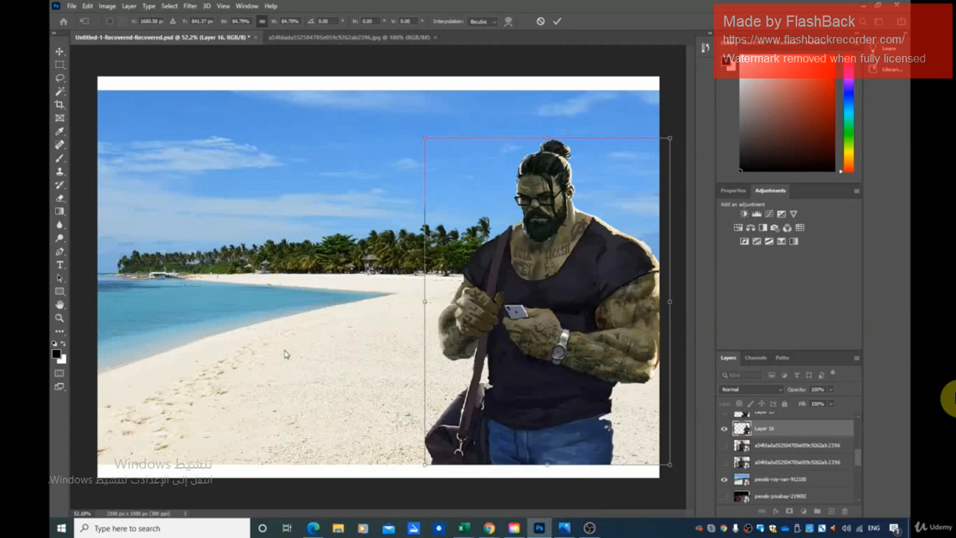
pyautogui.scroll(-3, 822, 489)
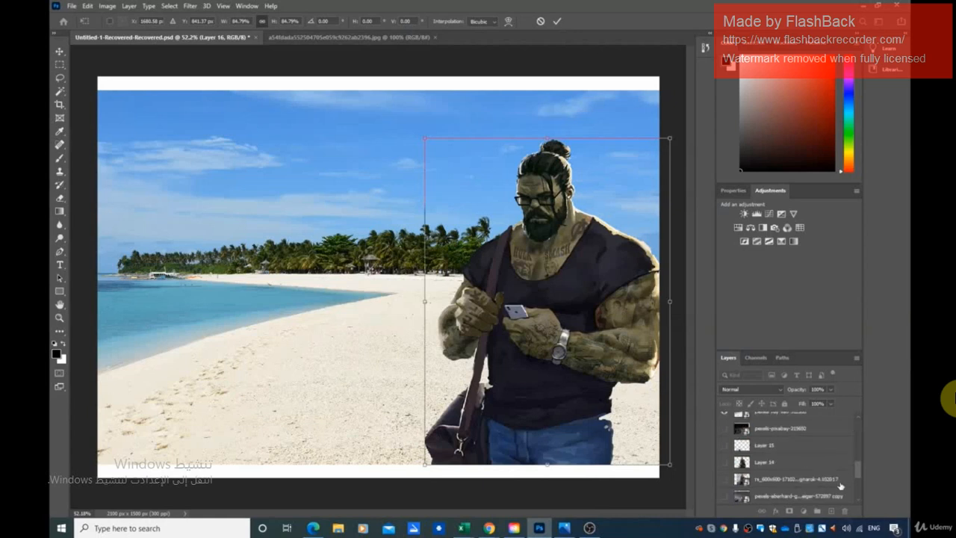
pyautogui.scroll(-5, 814, 495)
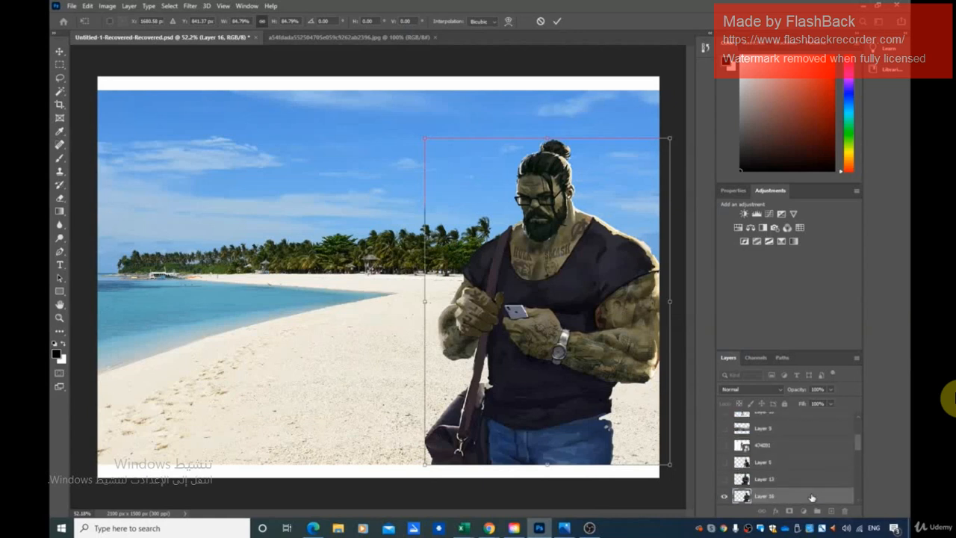
pyautogui.press('Return')
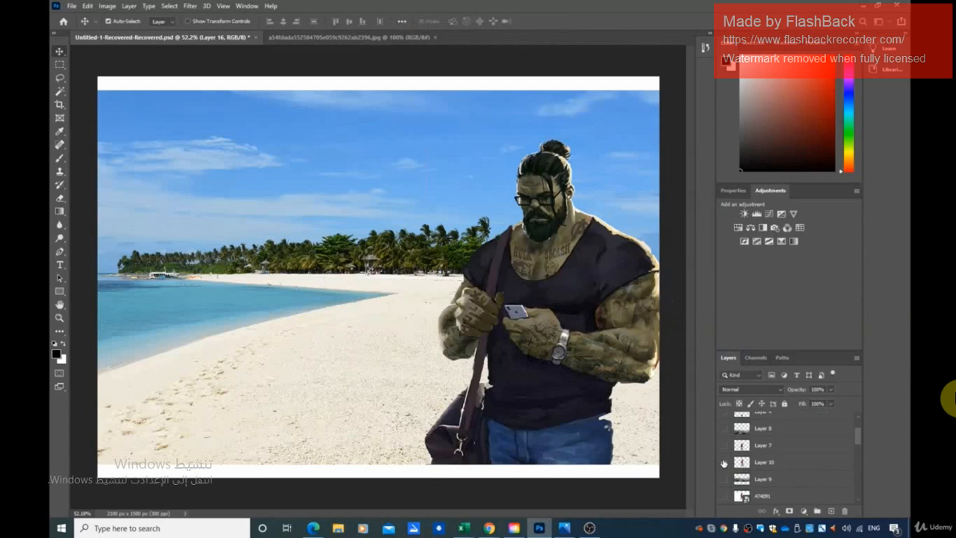
# Show the Iron Man figure on Layer 10 and shrink it to about 6%, placing it on the distant shoreline by the palms.
pyautogui.click(724, 462)
pyautogui.moveTo(376, 288); pyautogui.dragTo(330, 246)
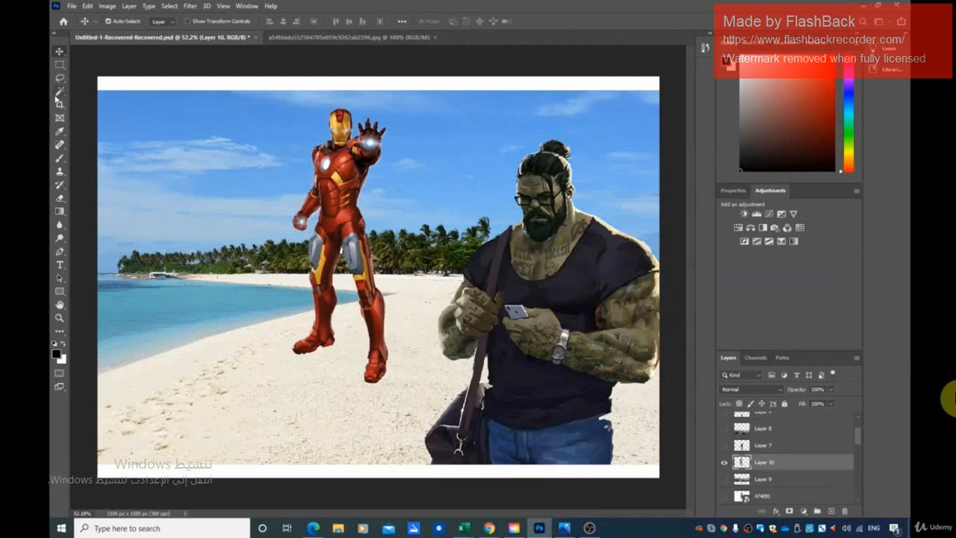
pyautogui.hotkey('ctrl', 't')
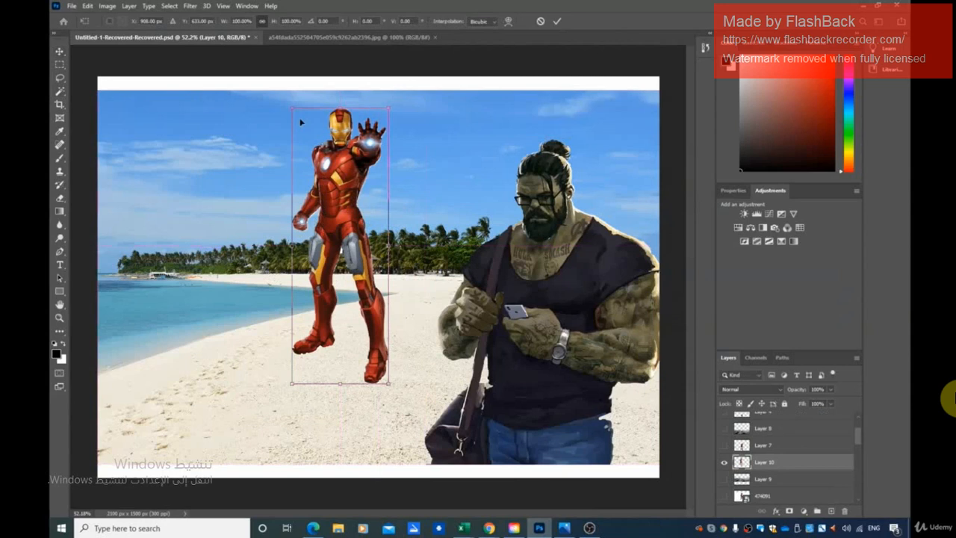
pyautogui.moveTo(289, 109); pyautogui.dragTo(340, 258)
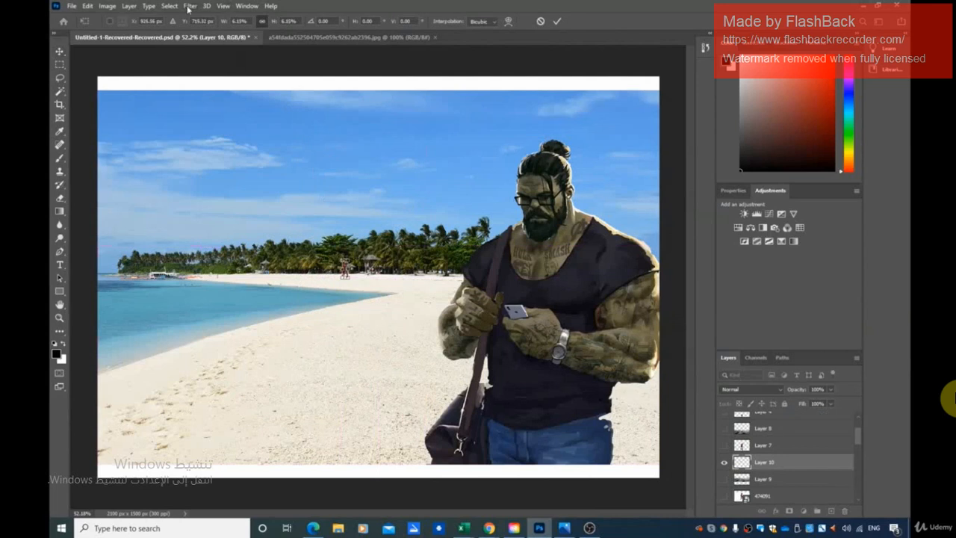
pyautogui.press('Return')
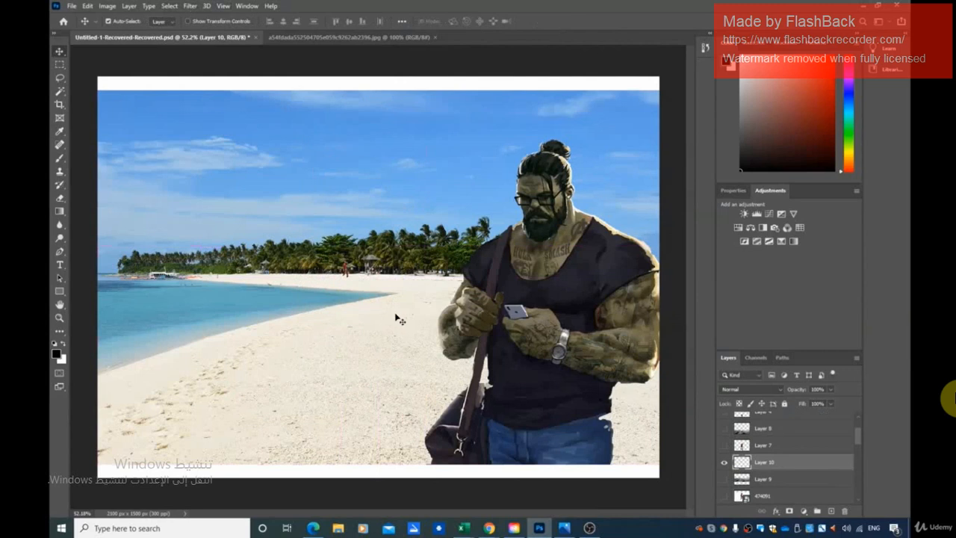